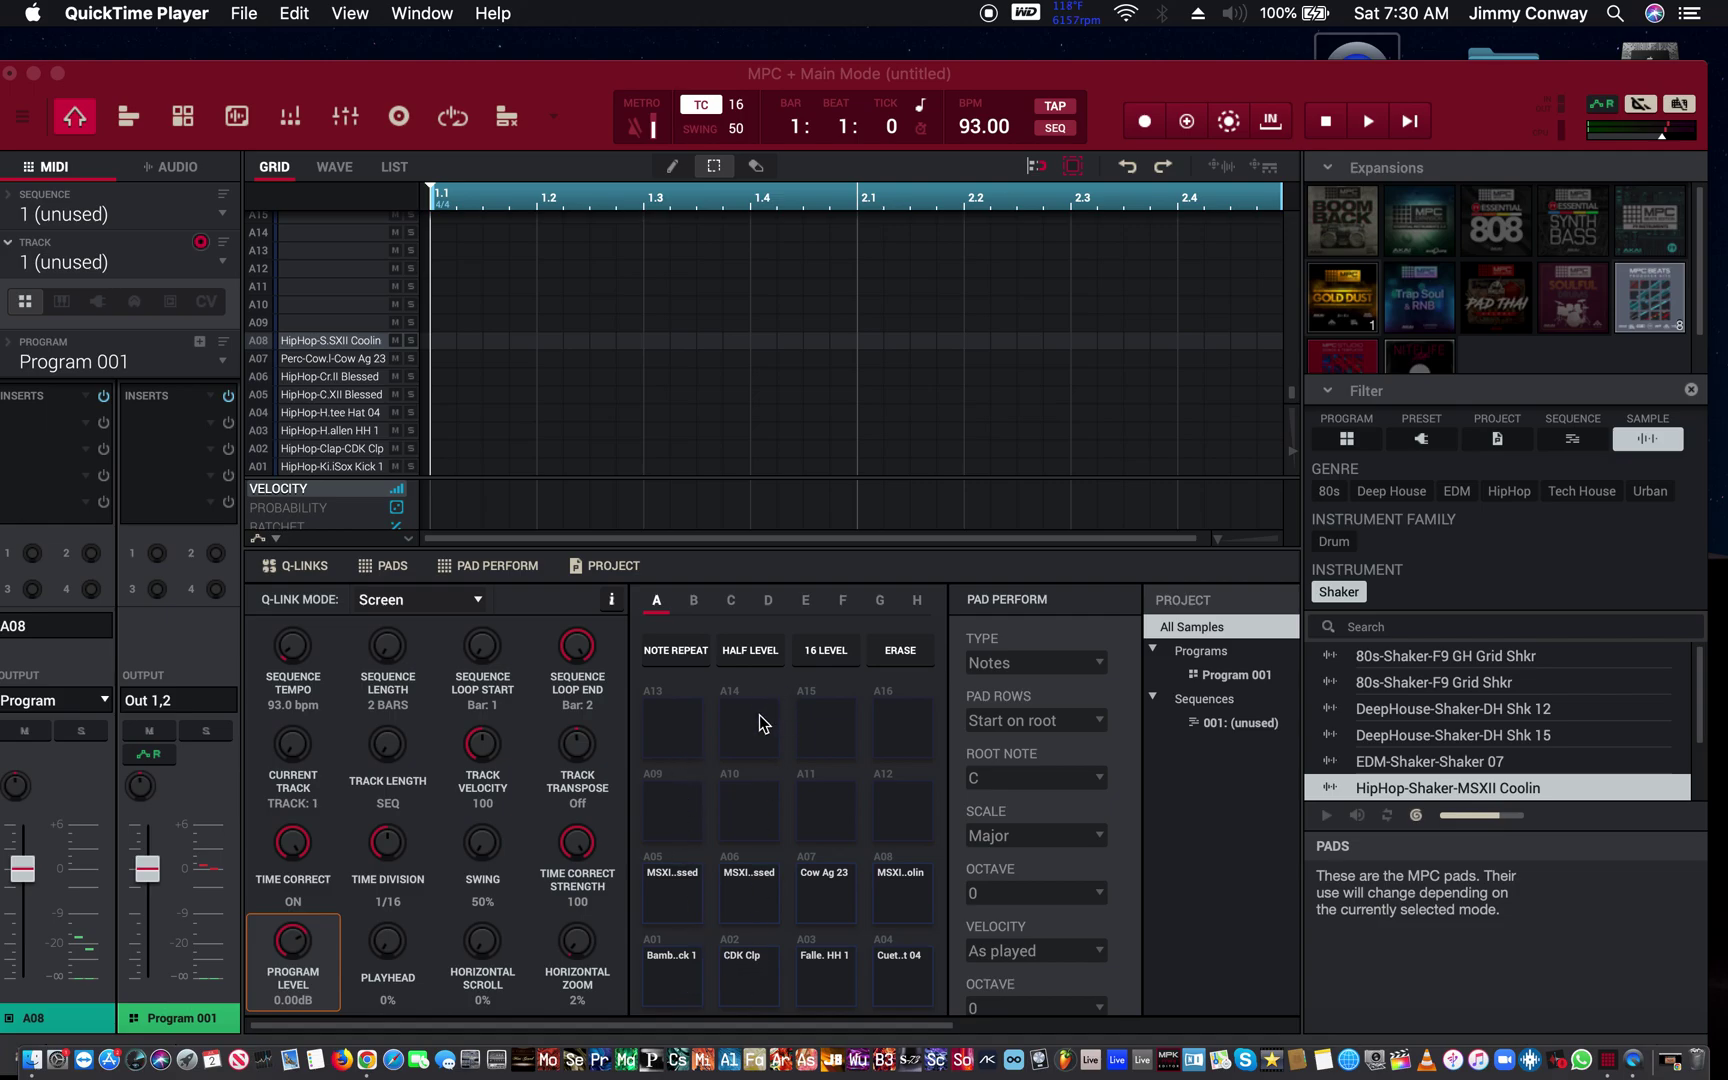
# - Audition the sounds on pads A02 through A08 using the keyboard pad keys
pyautogui.hscroll(3, 759, 723)
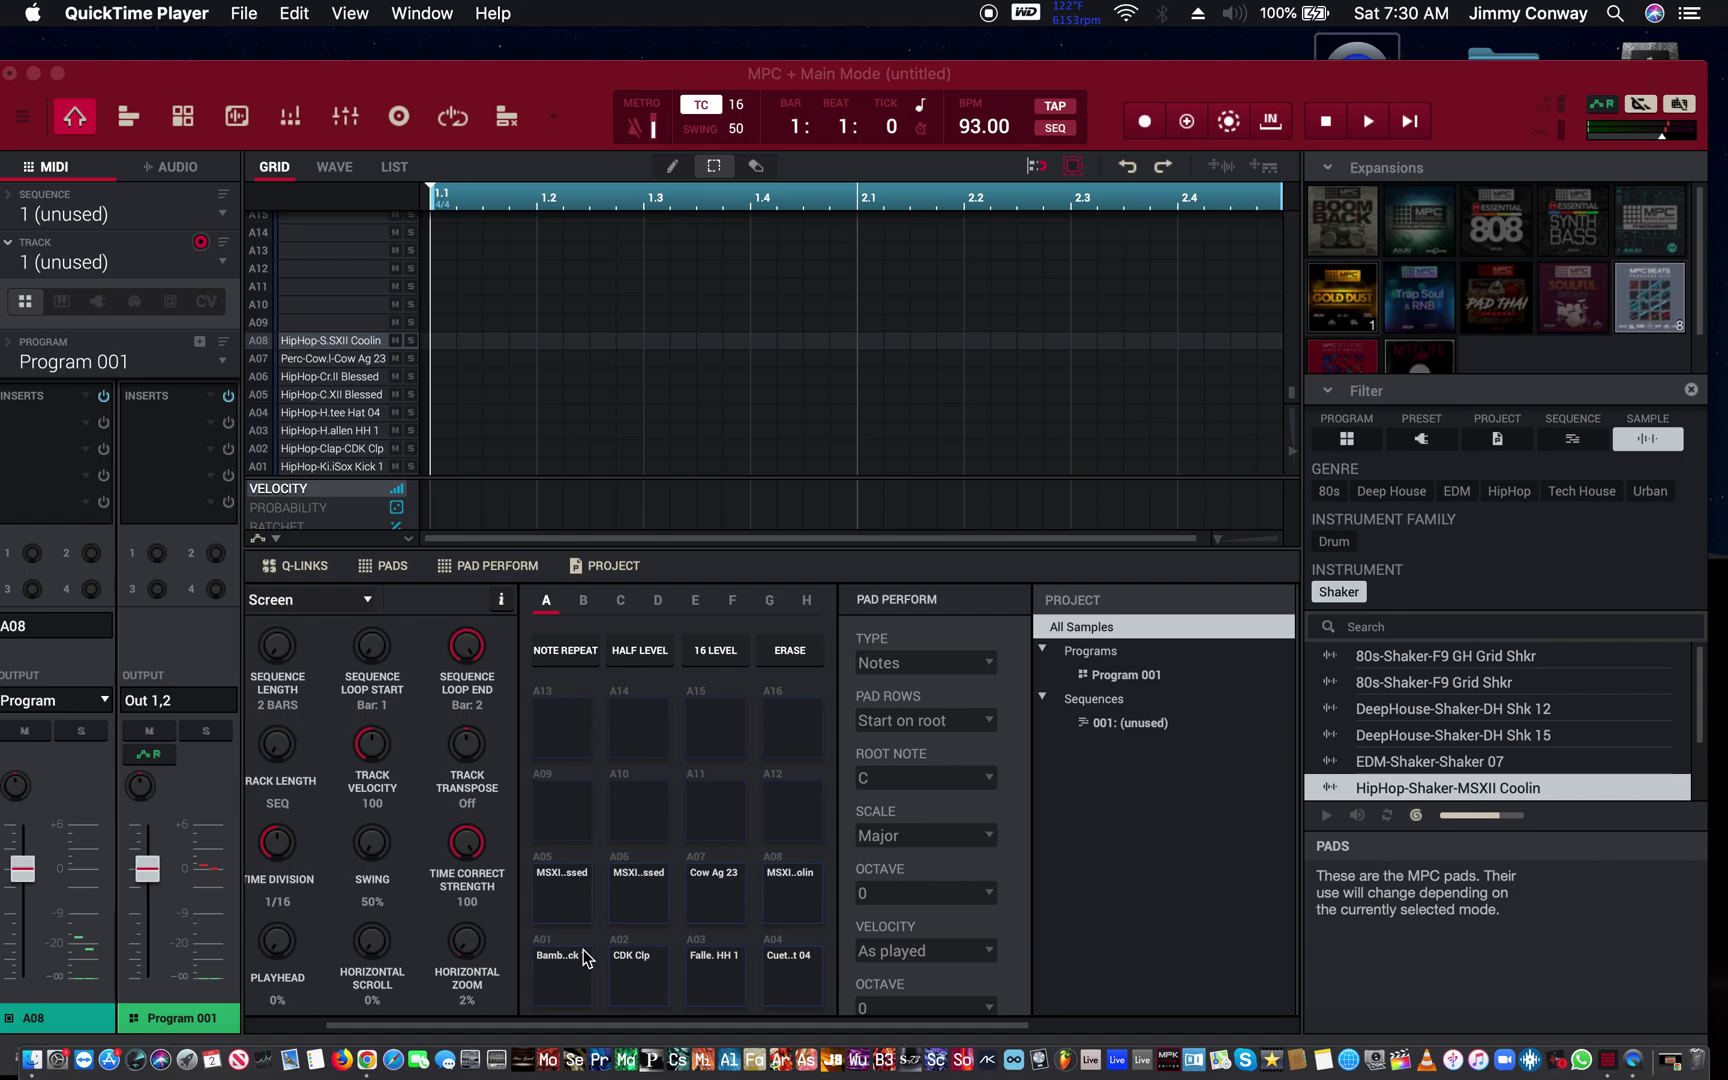
pyautogui.press('x')
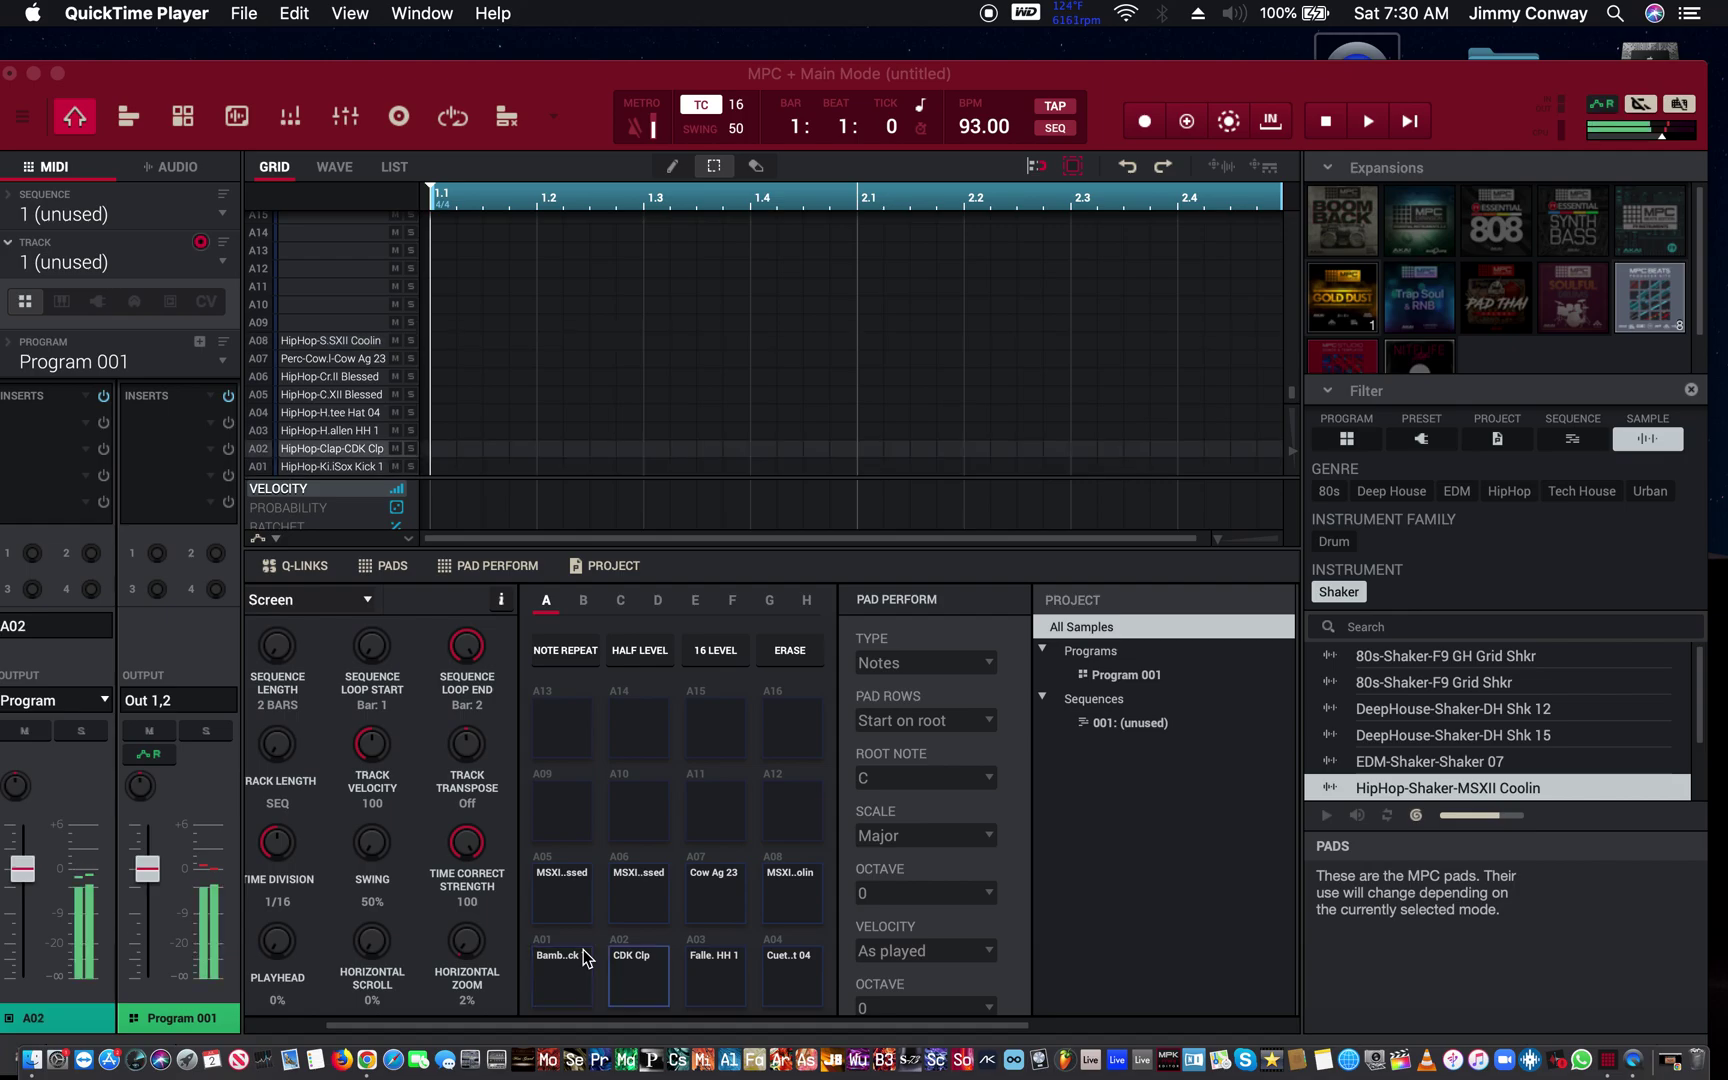
pyautogui.press('c')
pyautogui.press('v')
pyautogui.press('a')
pyautogui.press('s')
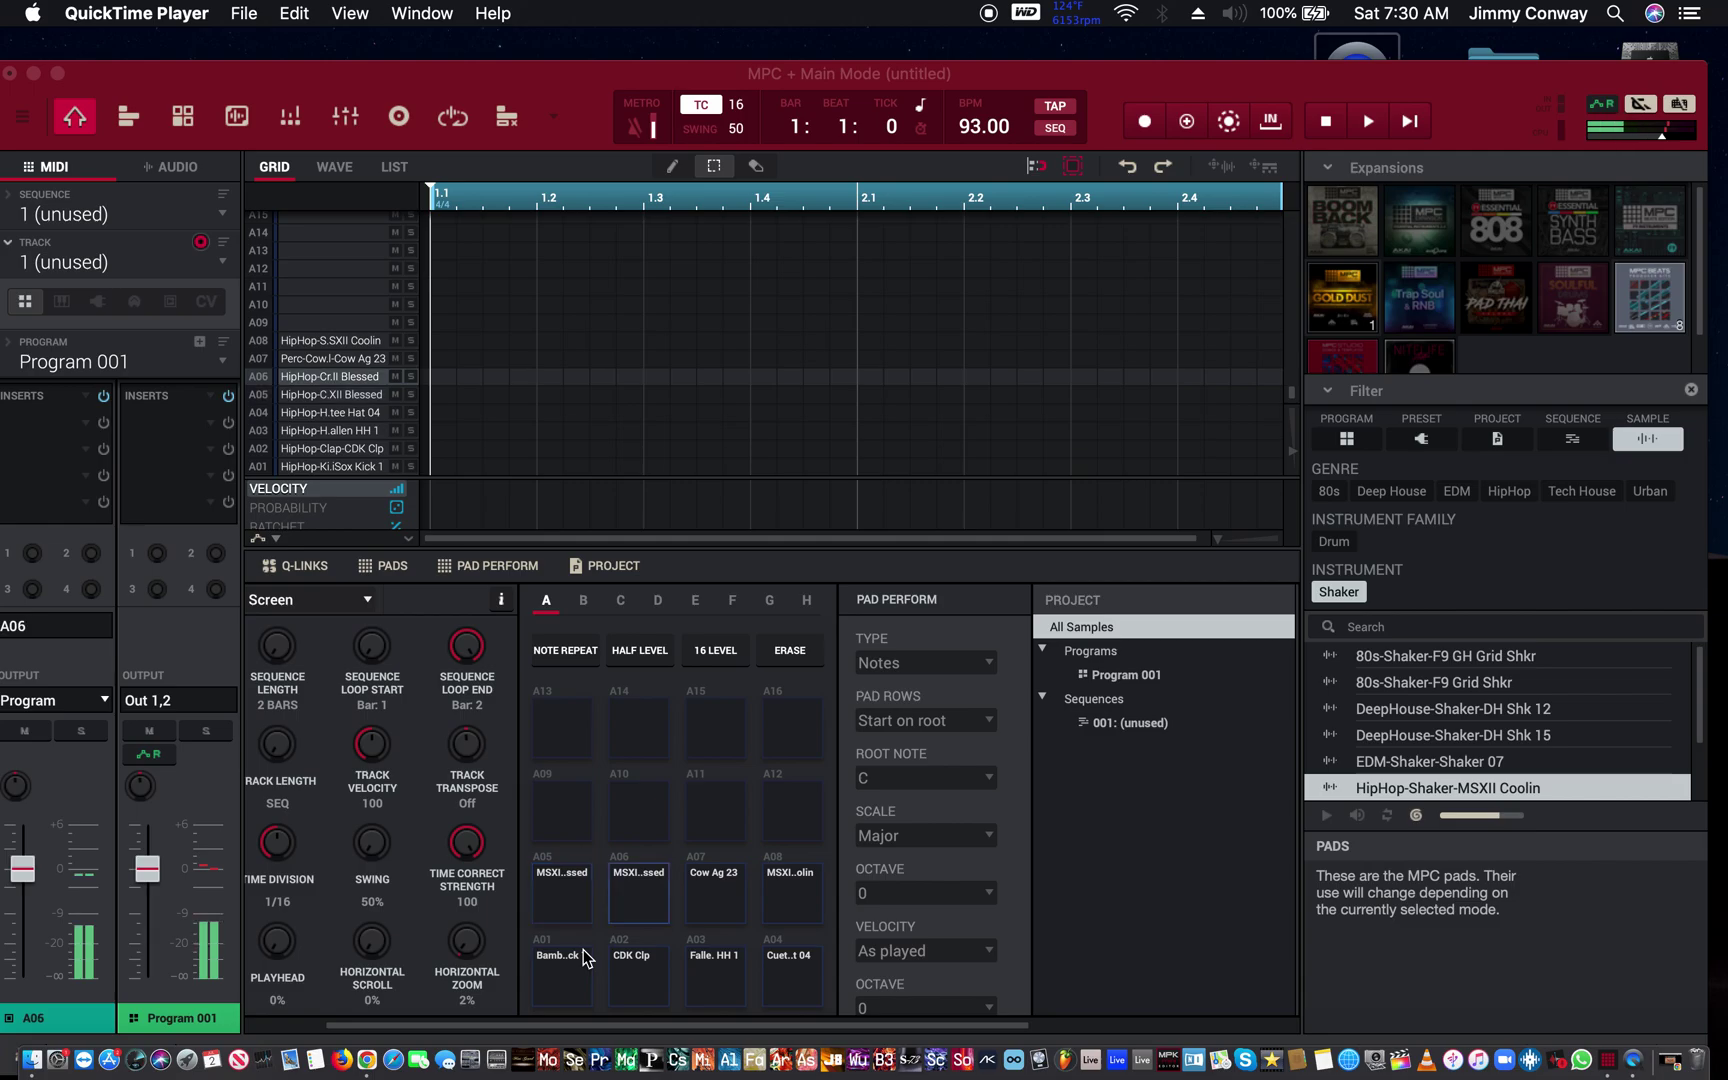
pyautogui.press('d')
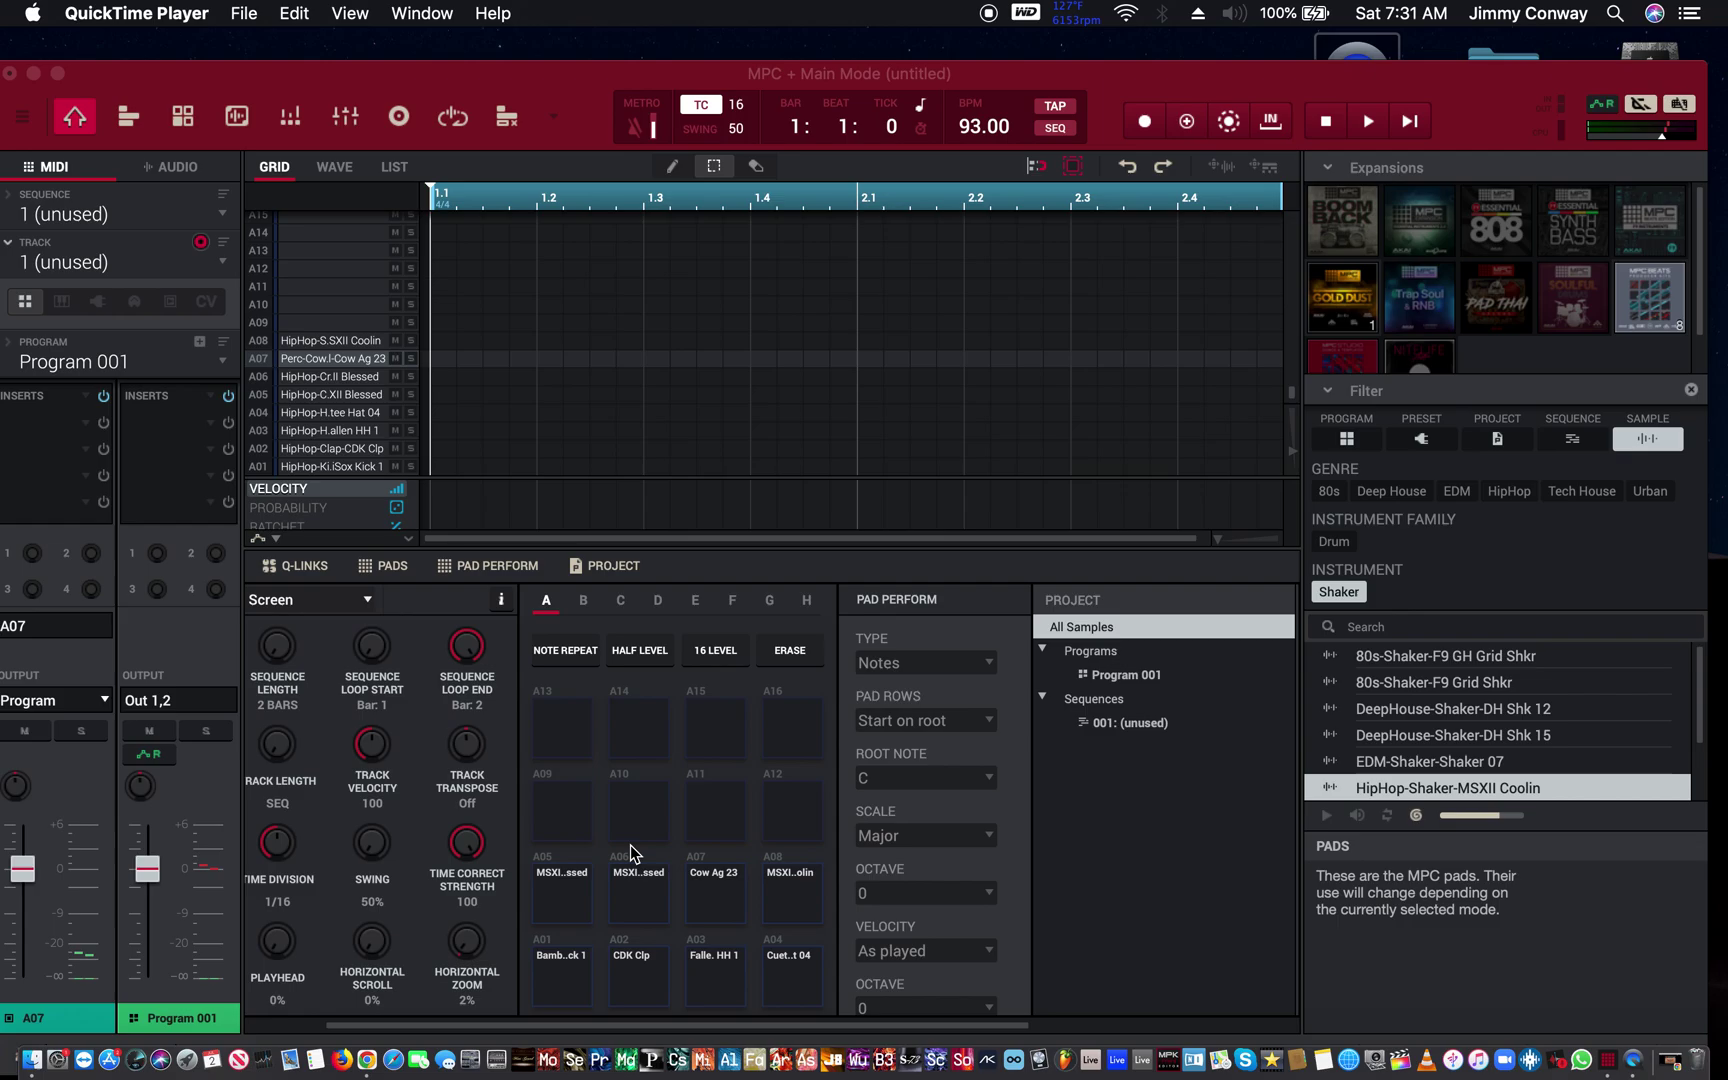
pyautogui.press('f')
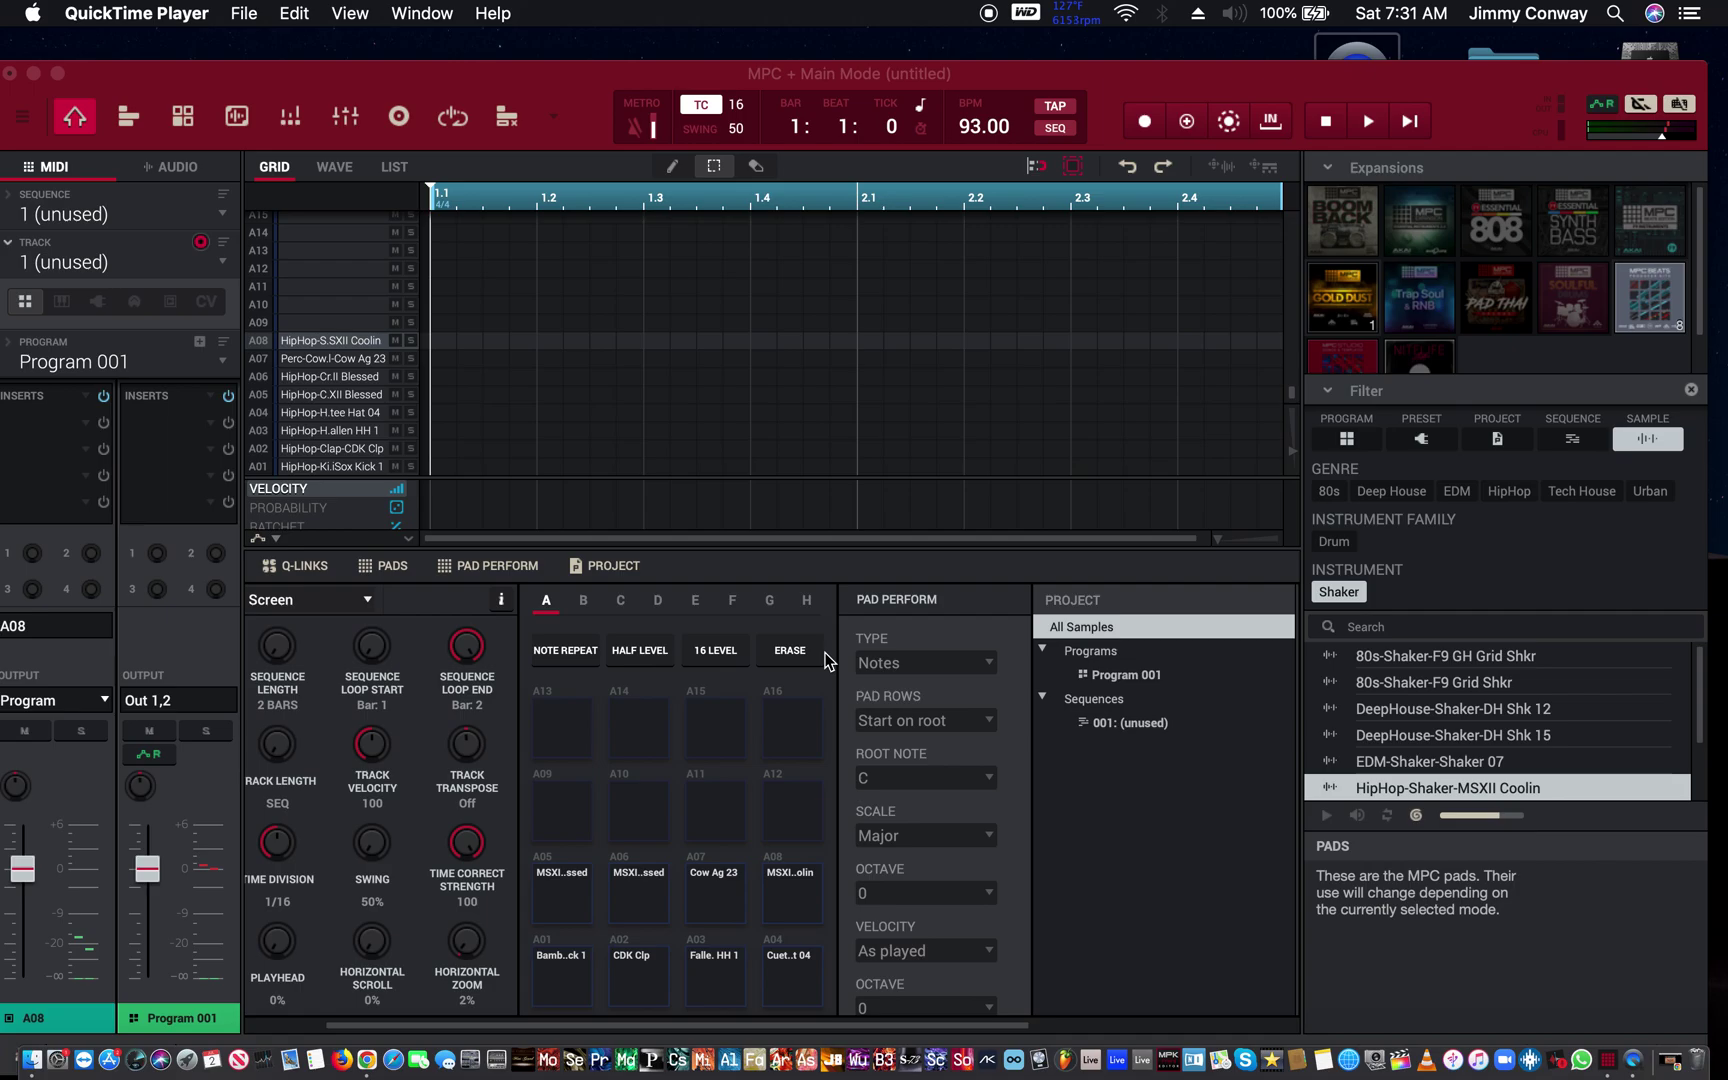
# - Copy pad A08's shaker onto pad A13 and audition A13 to confirm
pyautogui.hotkey('ctrl', 'c')
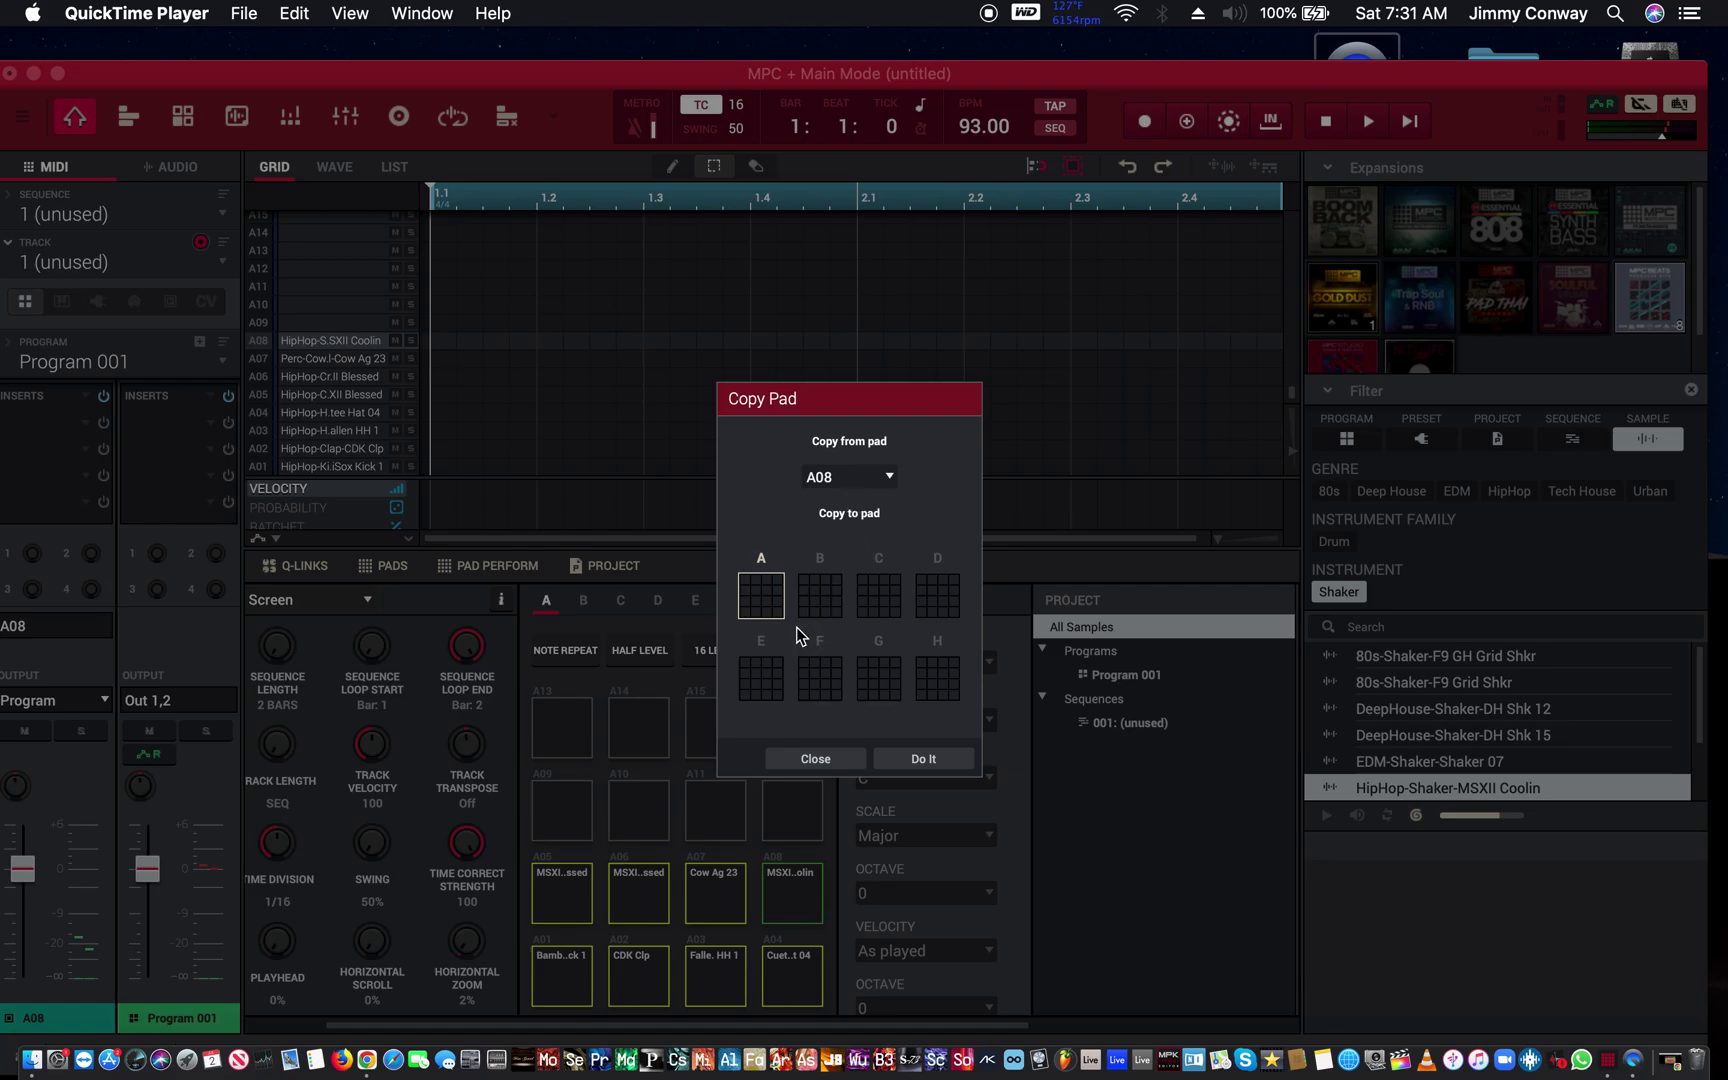
pyautogui.click(745, 581)
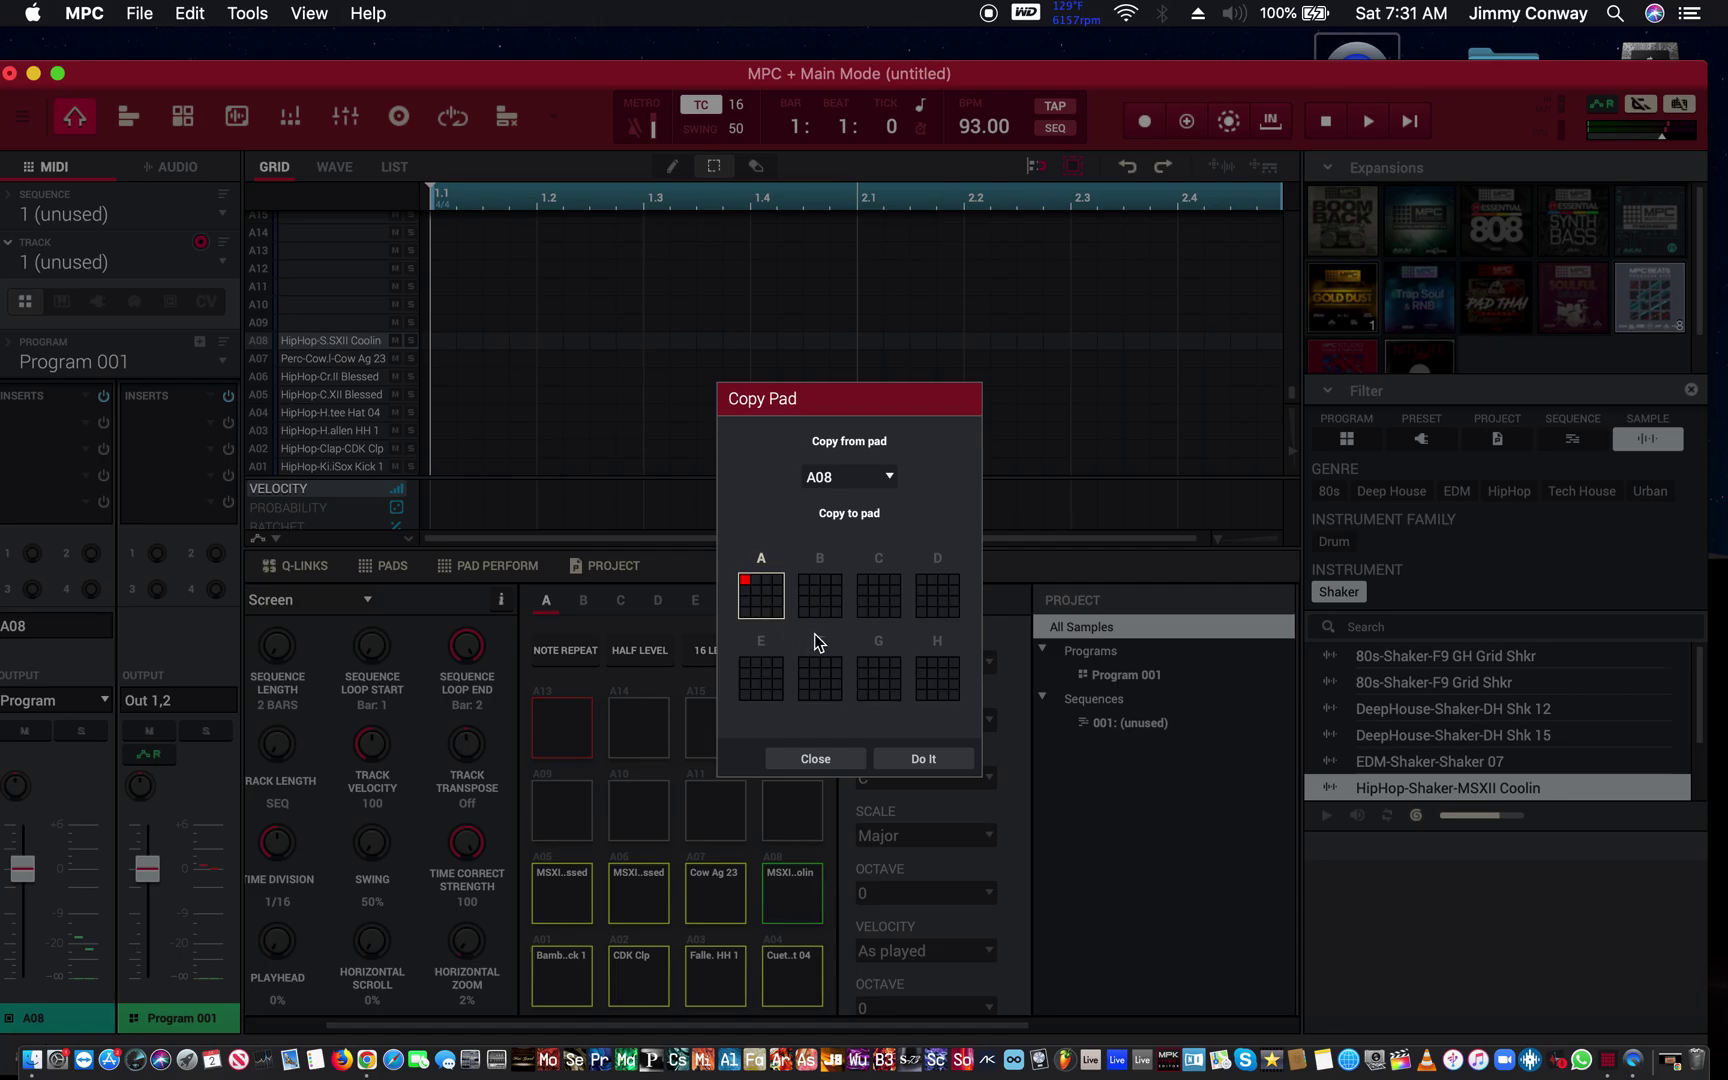
pyautogui.click(934, 760)
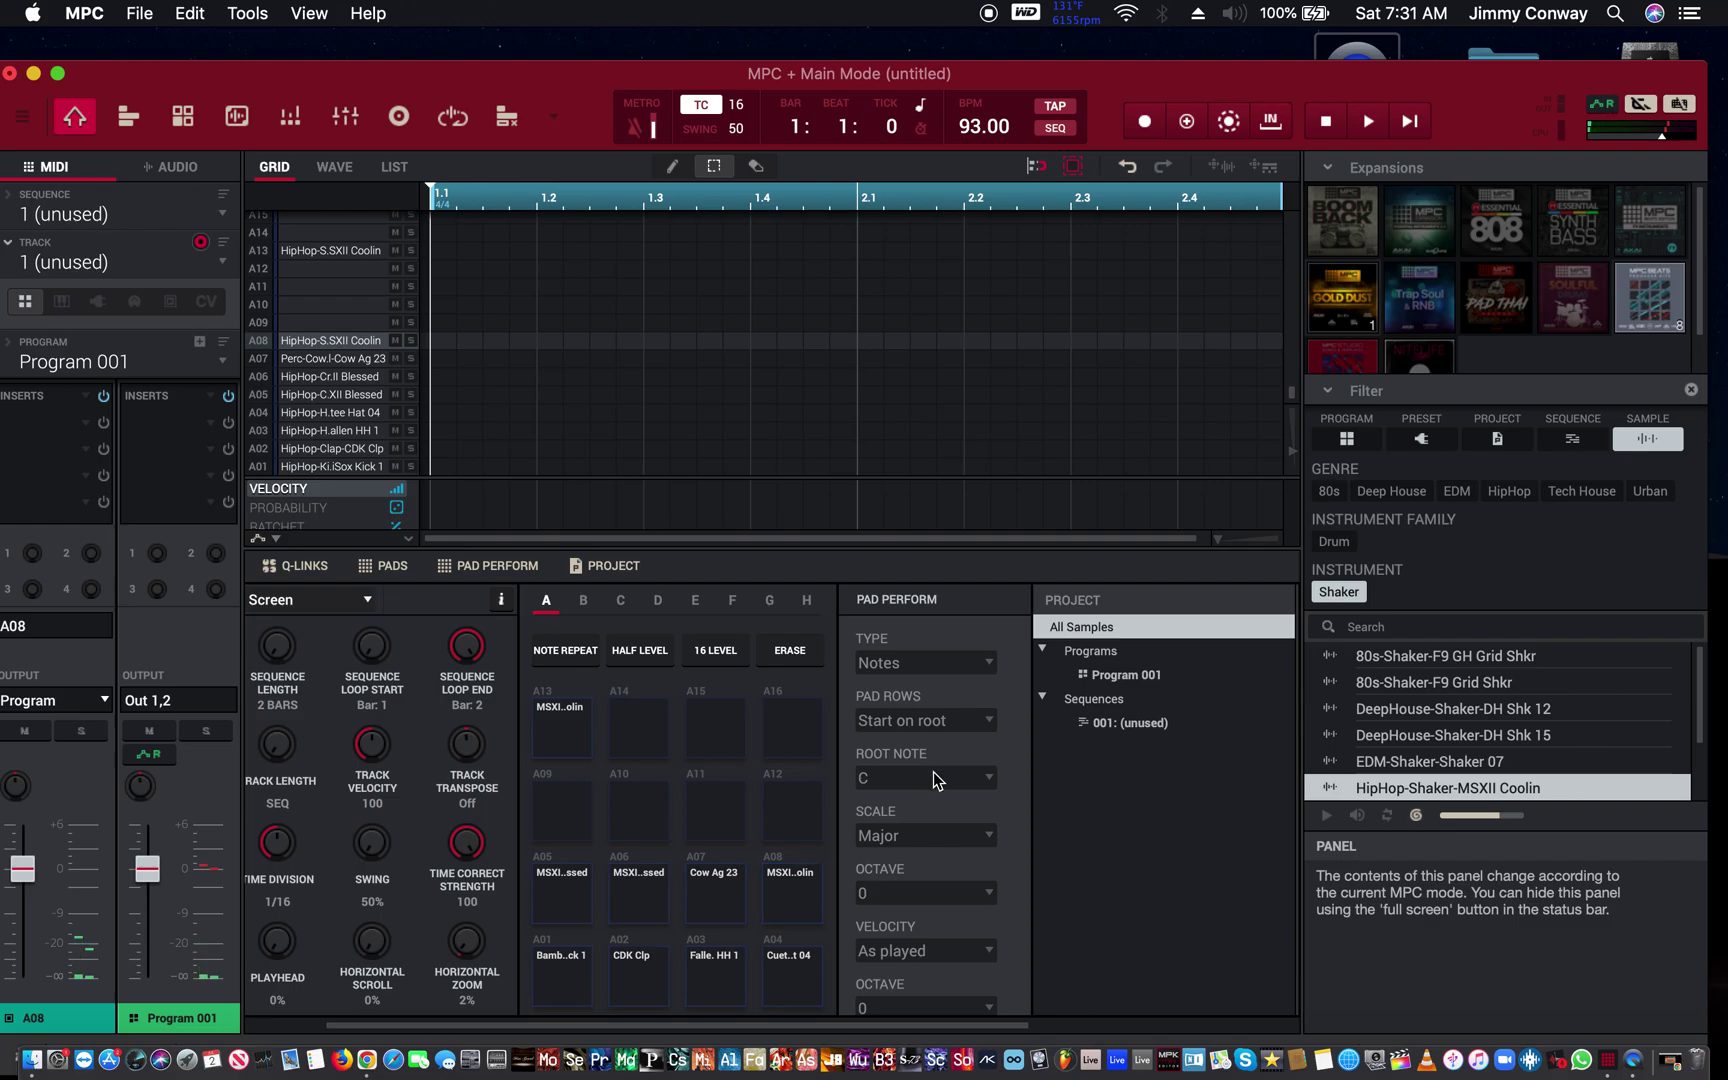
pyautogui.press('1')
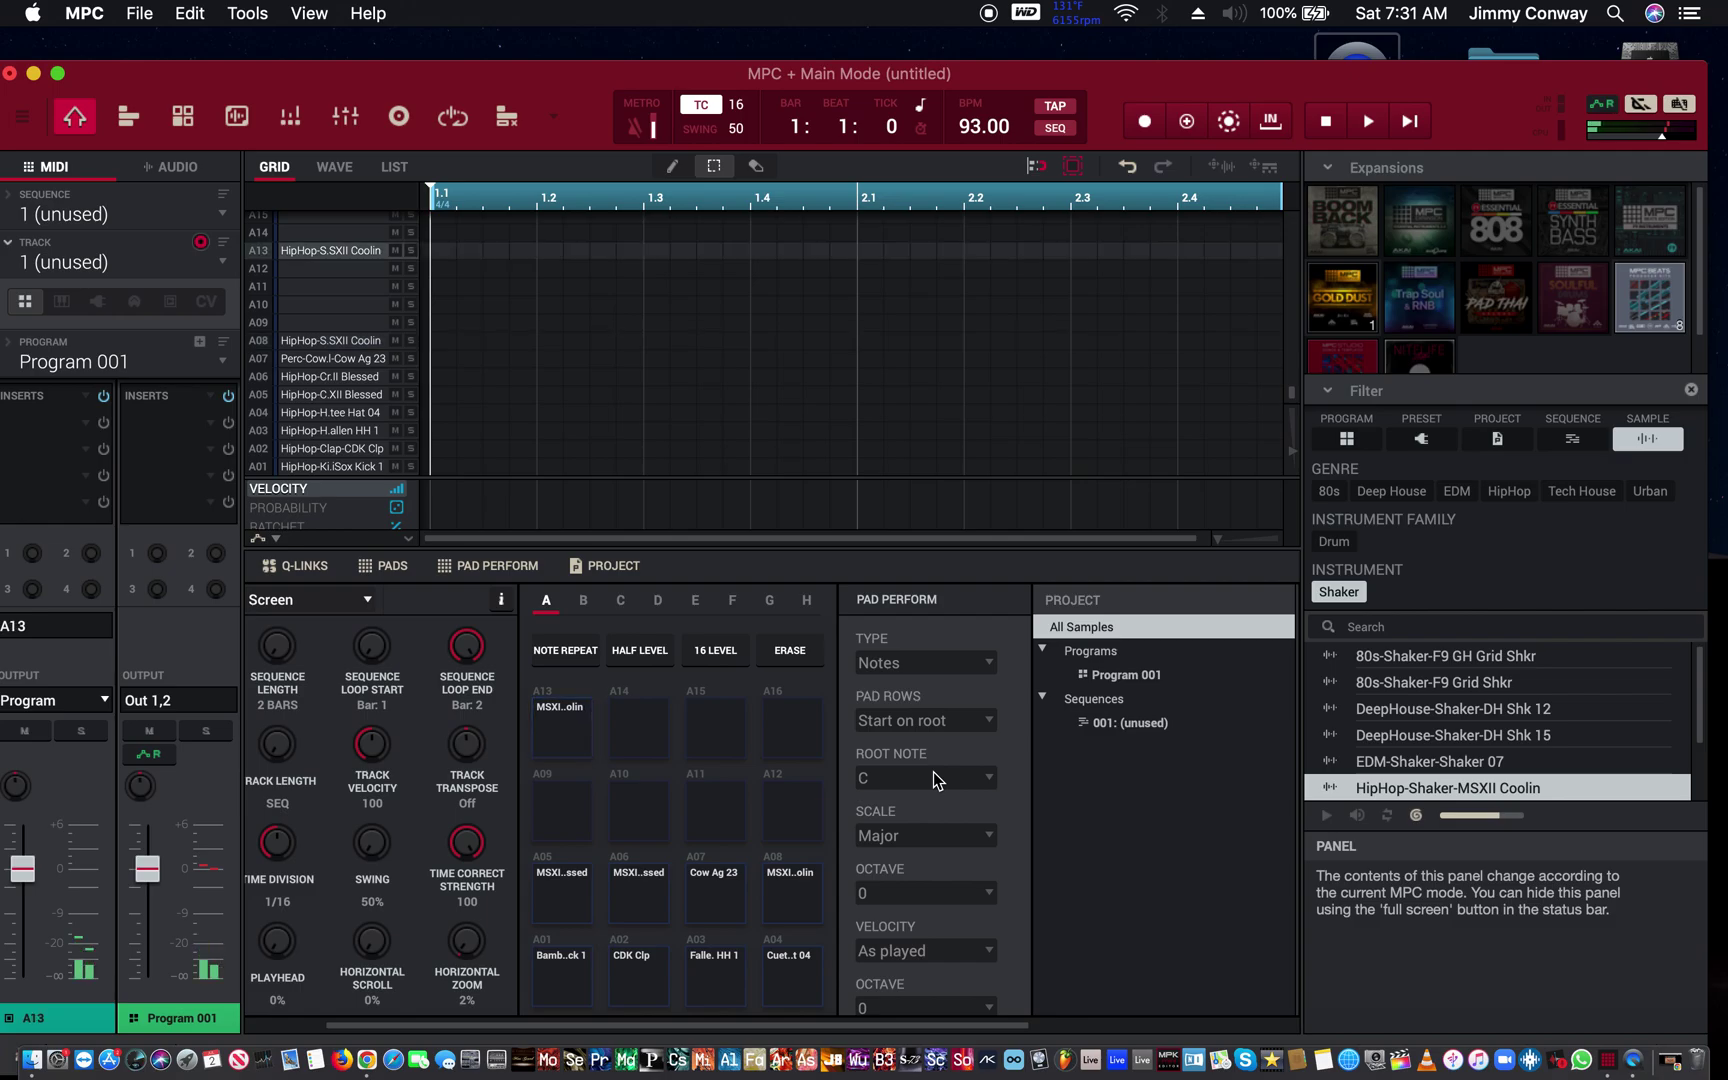
pyautogui.hscroll(2, 940, 783)
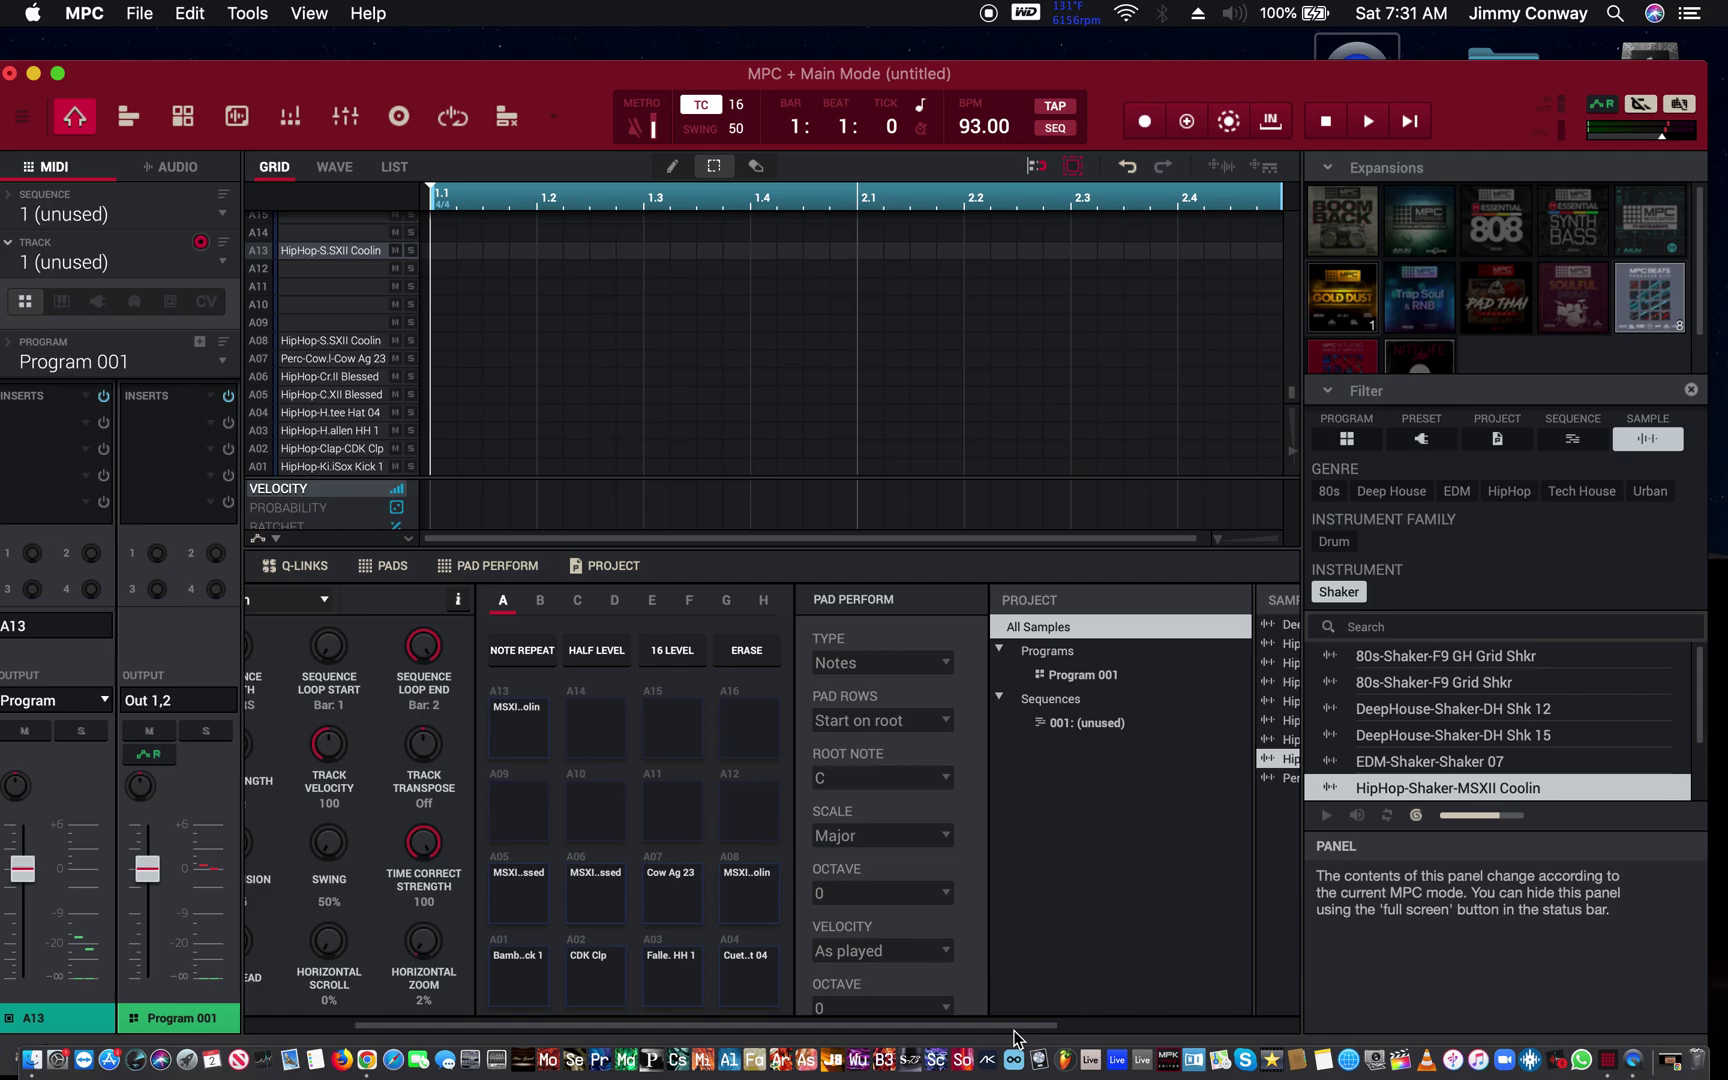
# - Start a new pad copy with A04 as the source pad and mark a destination pad in bank A
pyautogui.press('super+c')
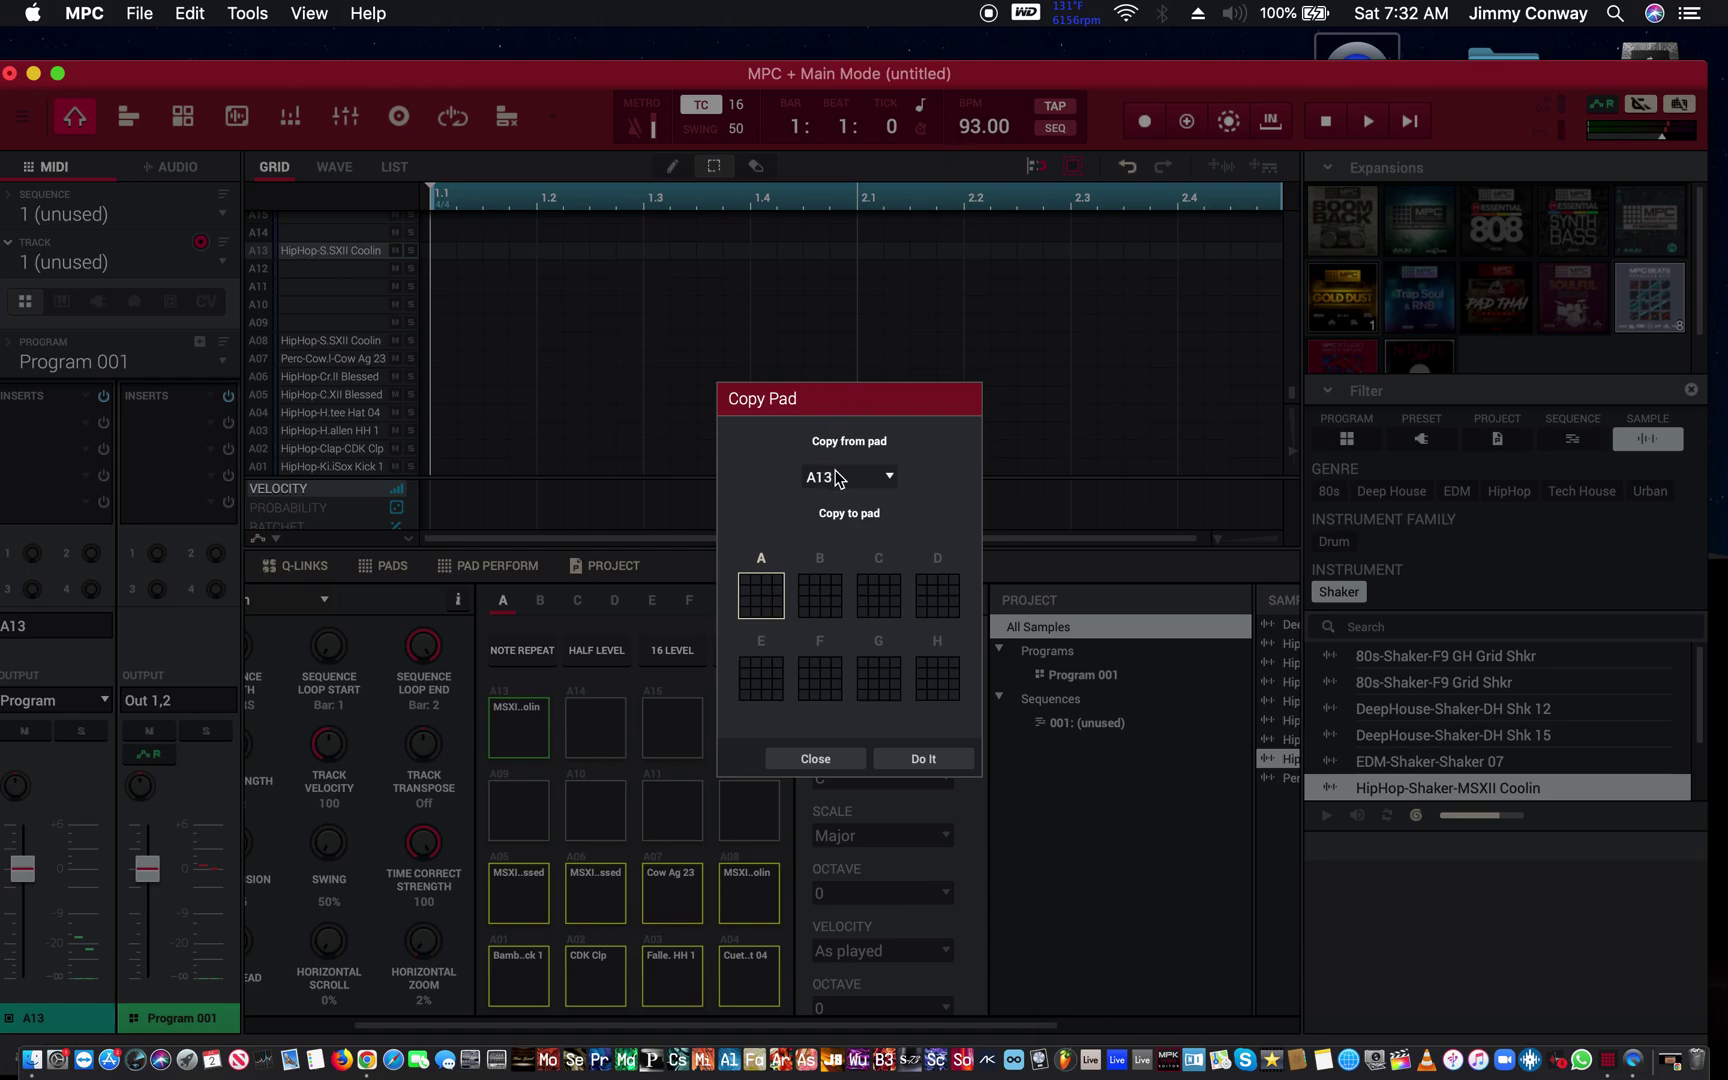
pyautogui.click(837, 473)
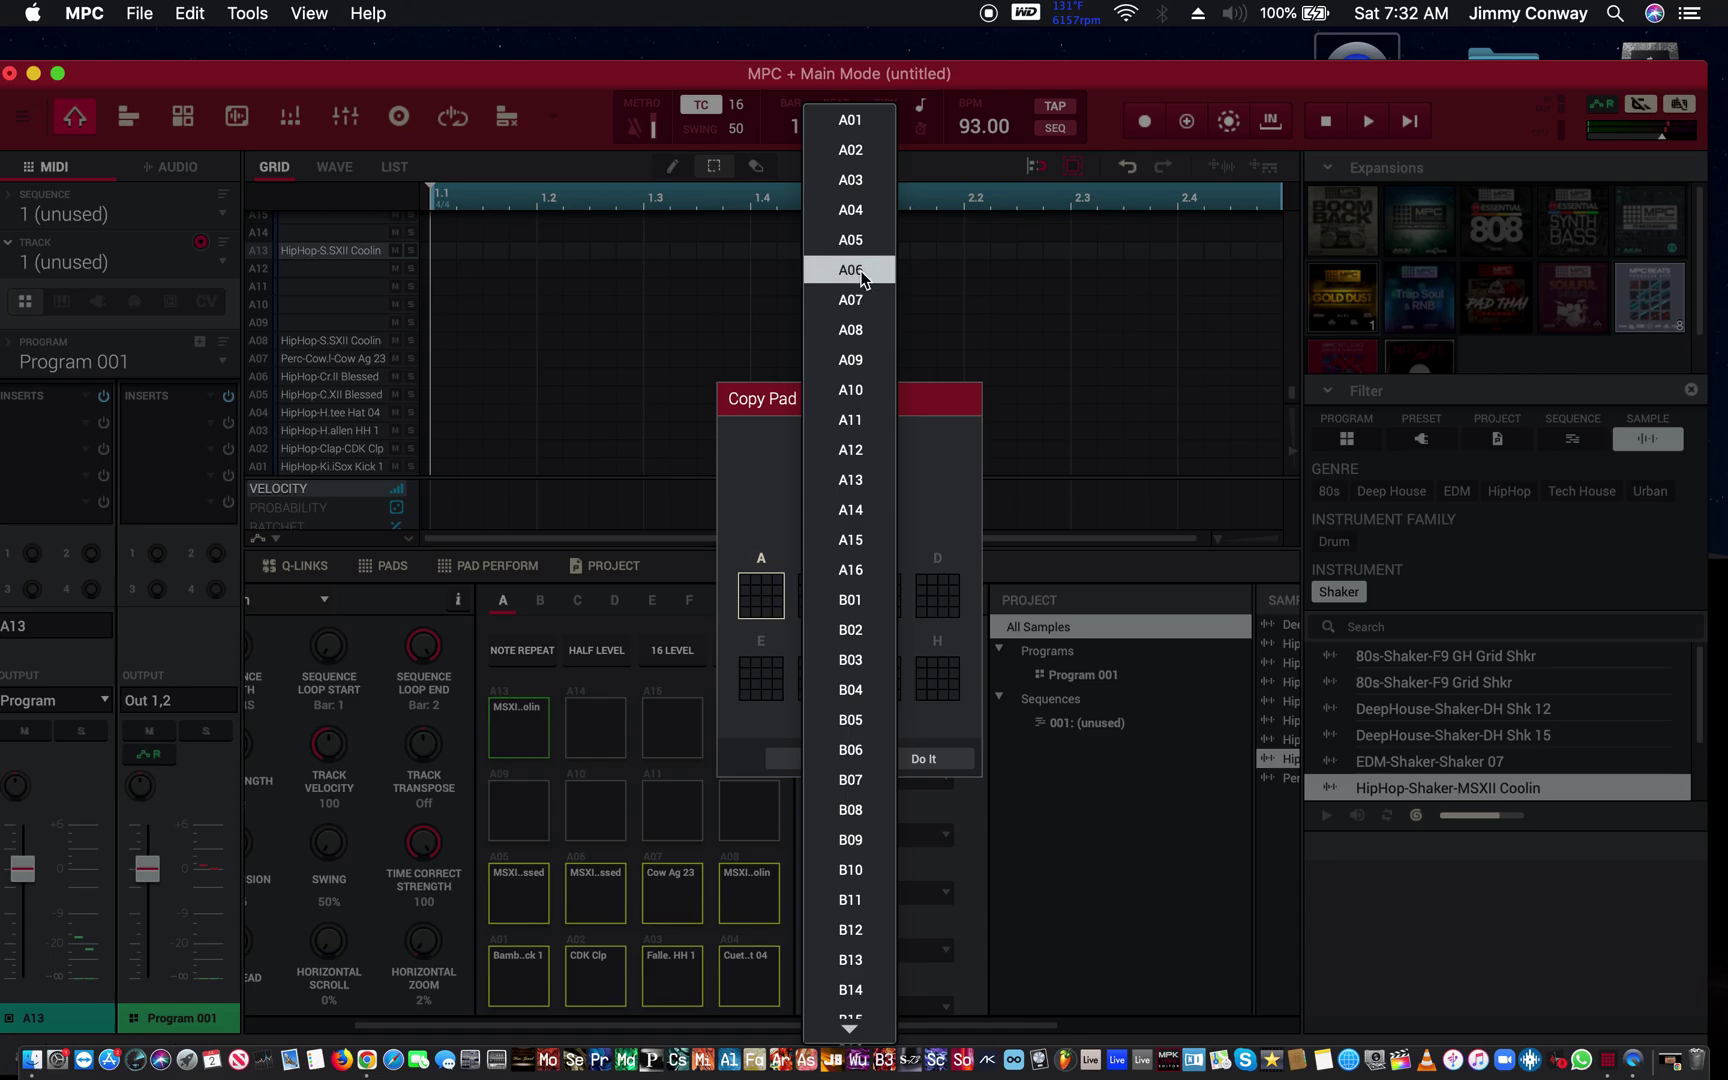
pyautogui.click(868, 231)
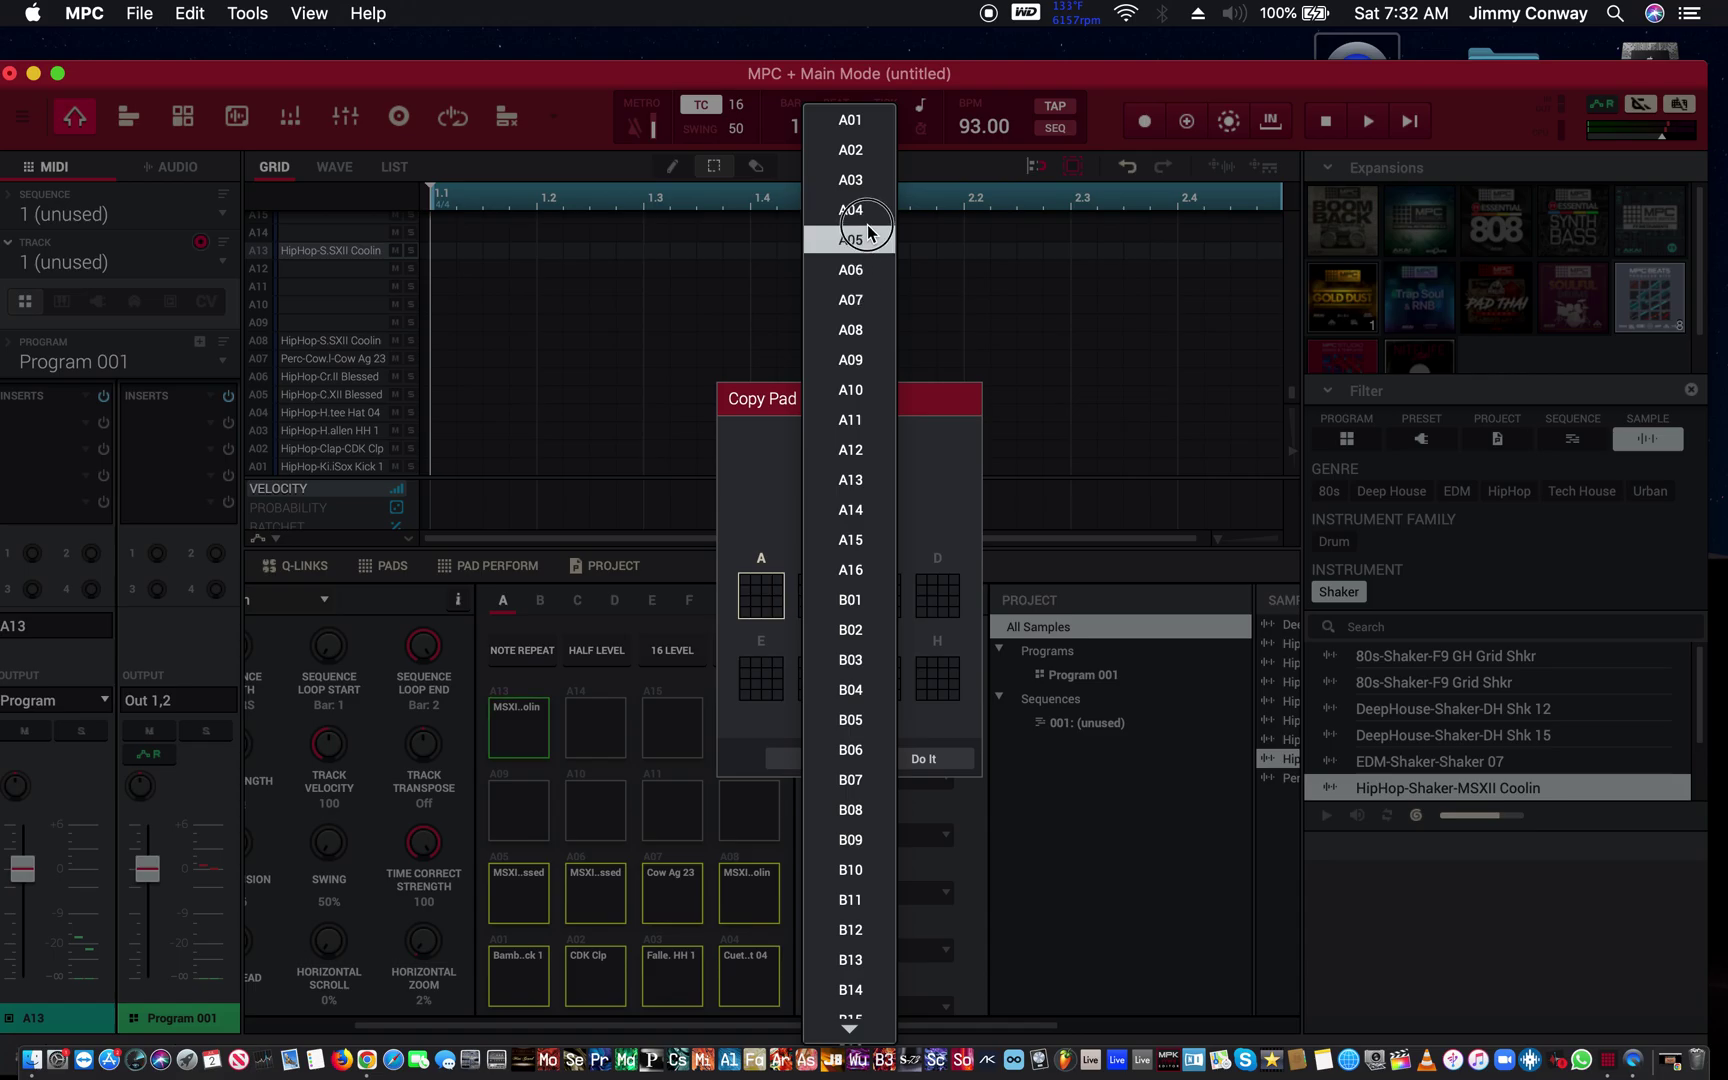
pyautogui.click(871, 210)
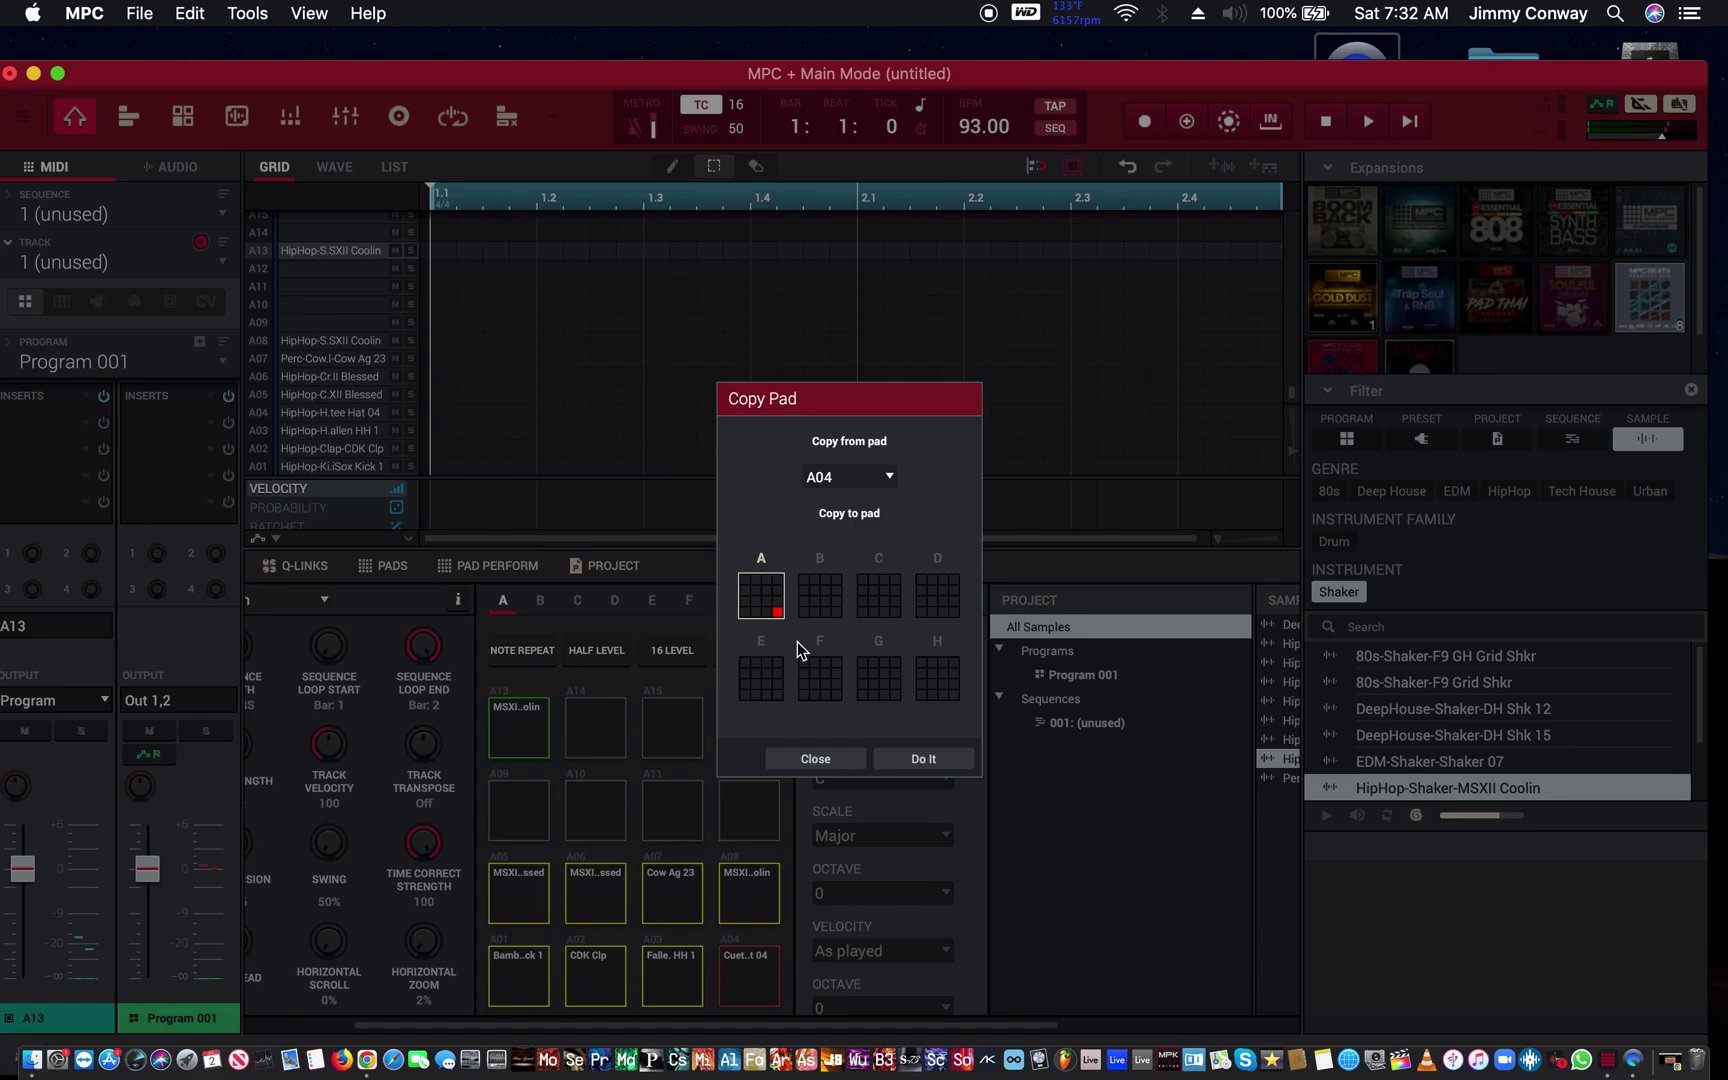
pyautogui.click(757, 592)
pyautogui.click(920, 759)
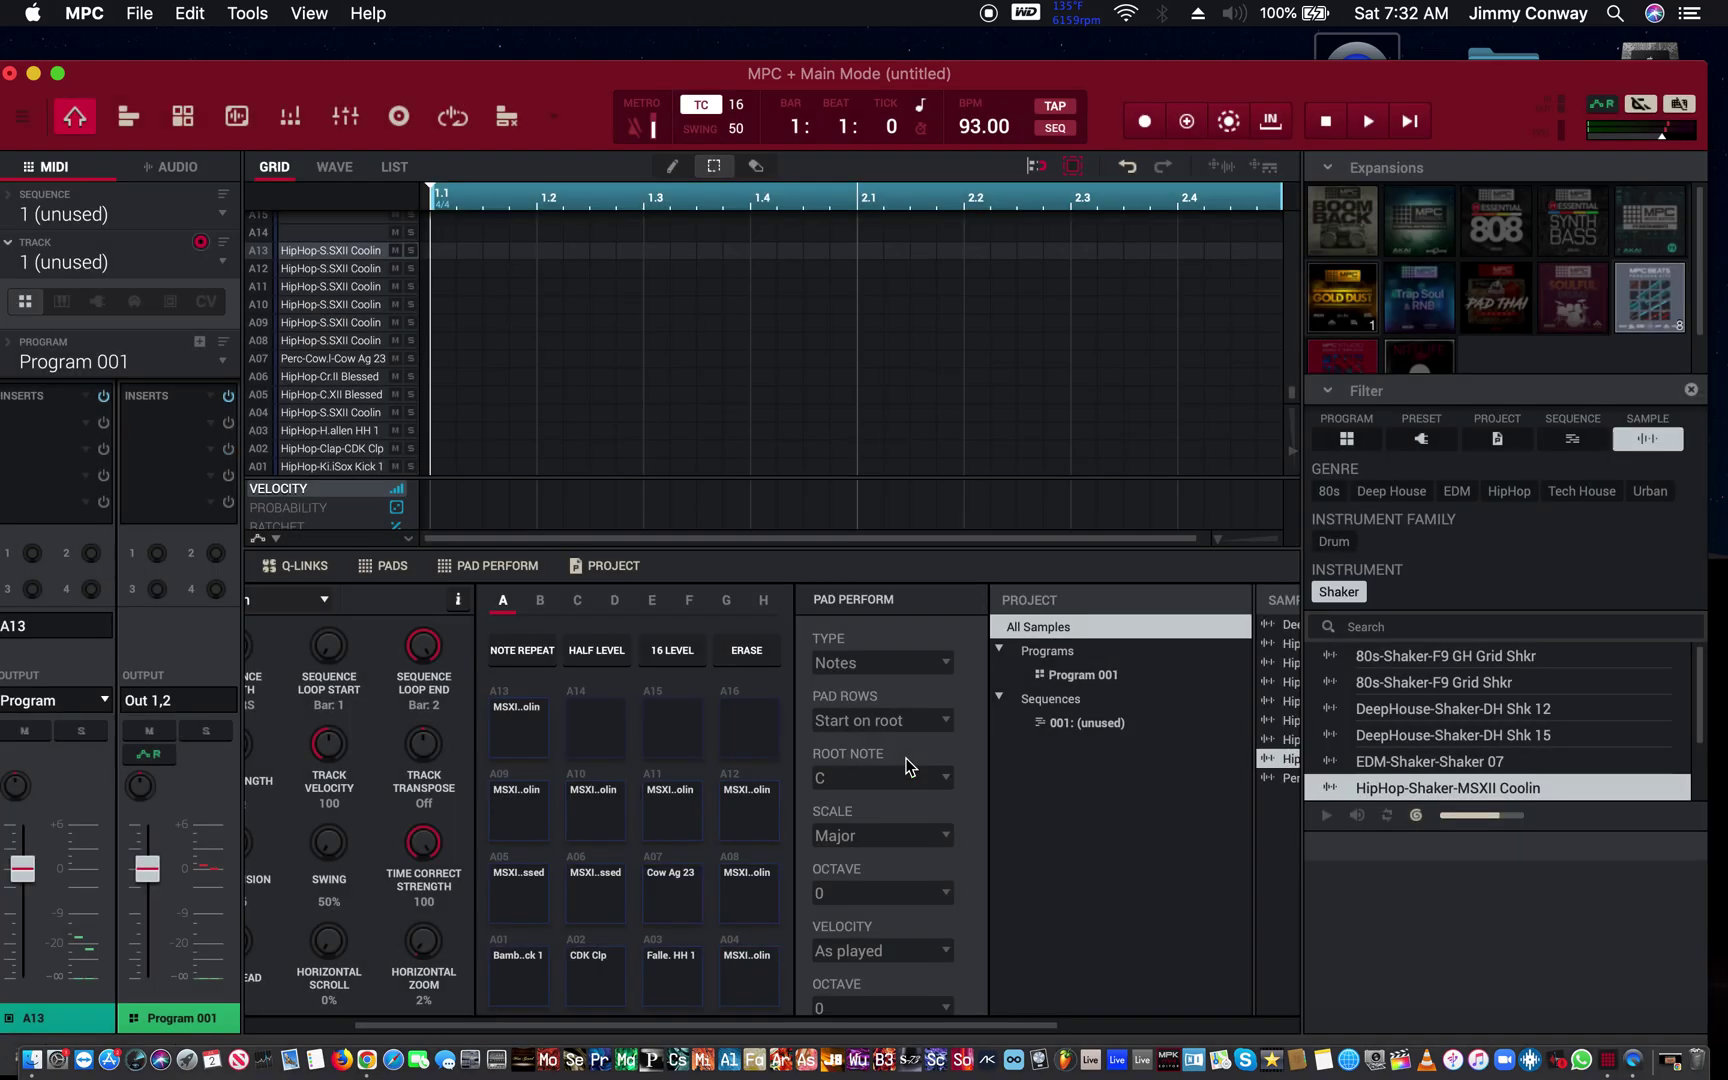
pyautogui.press('w')
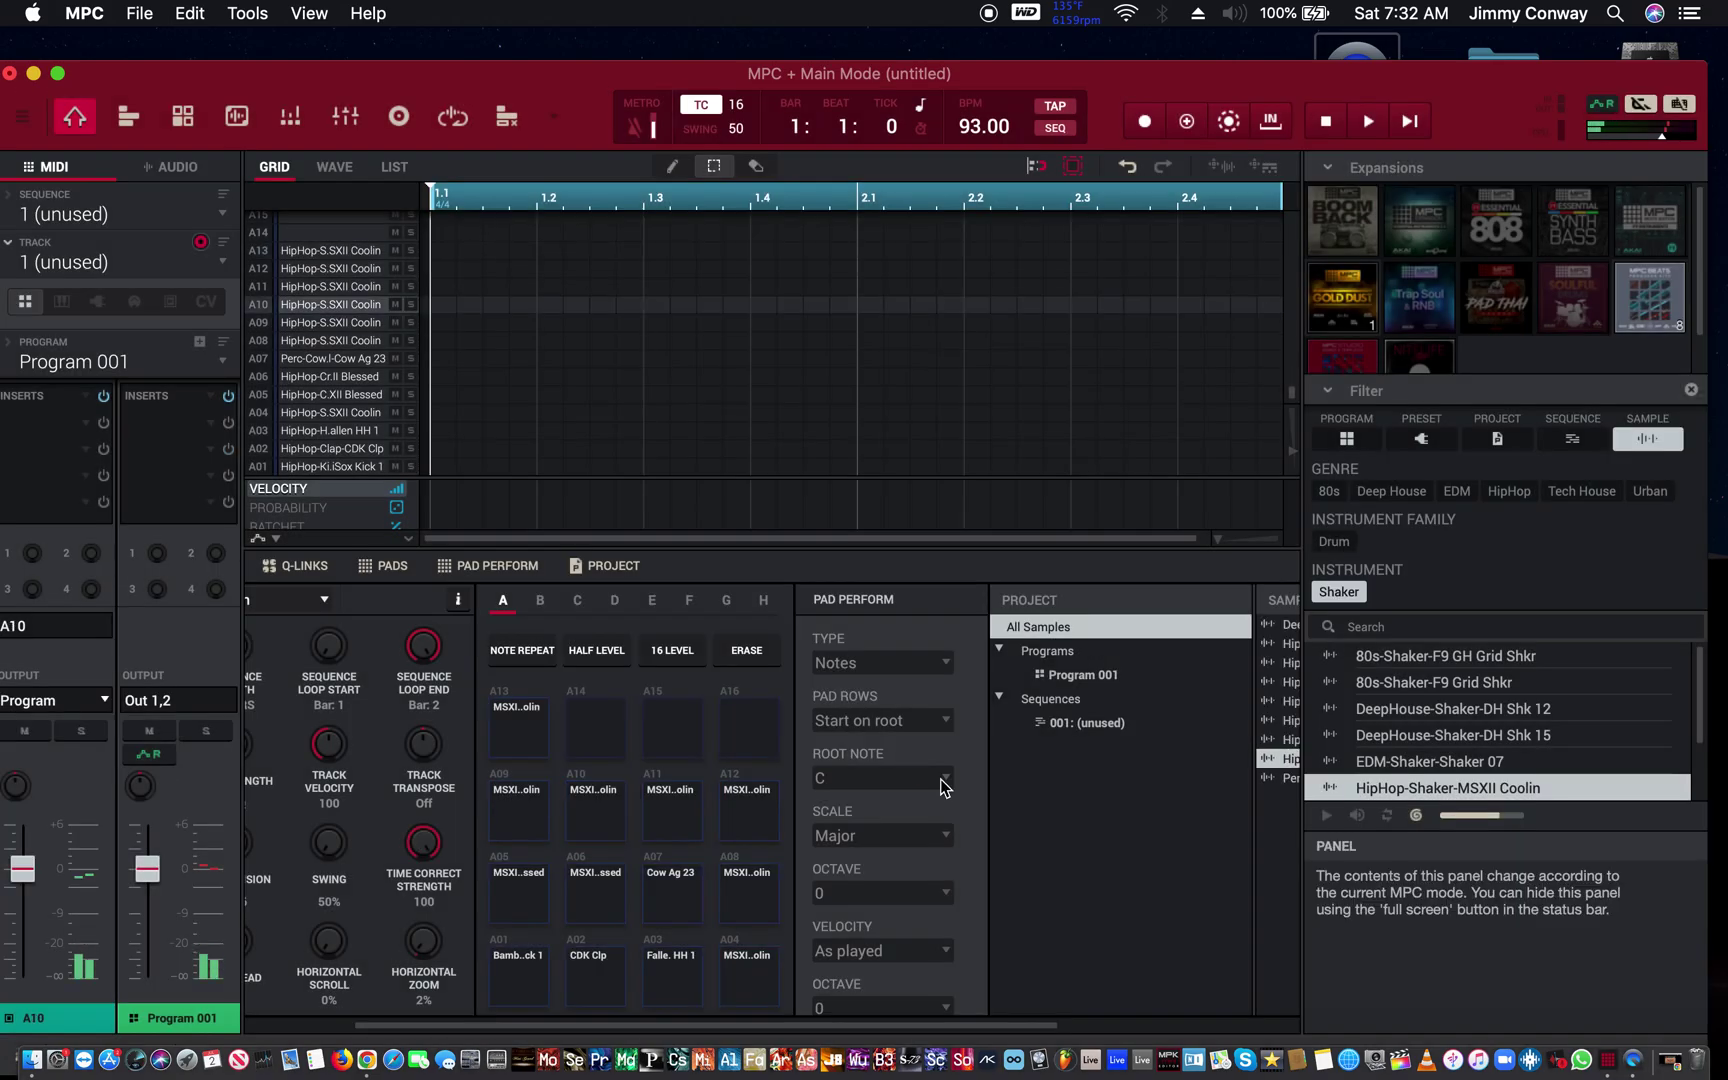
pyautogui.press('e')
pyautogui.press('r')
pyautogui.press('e')
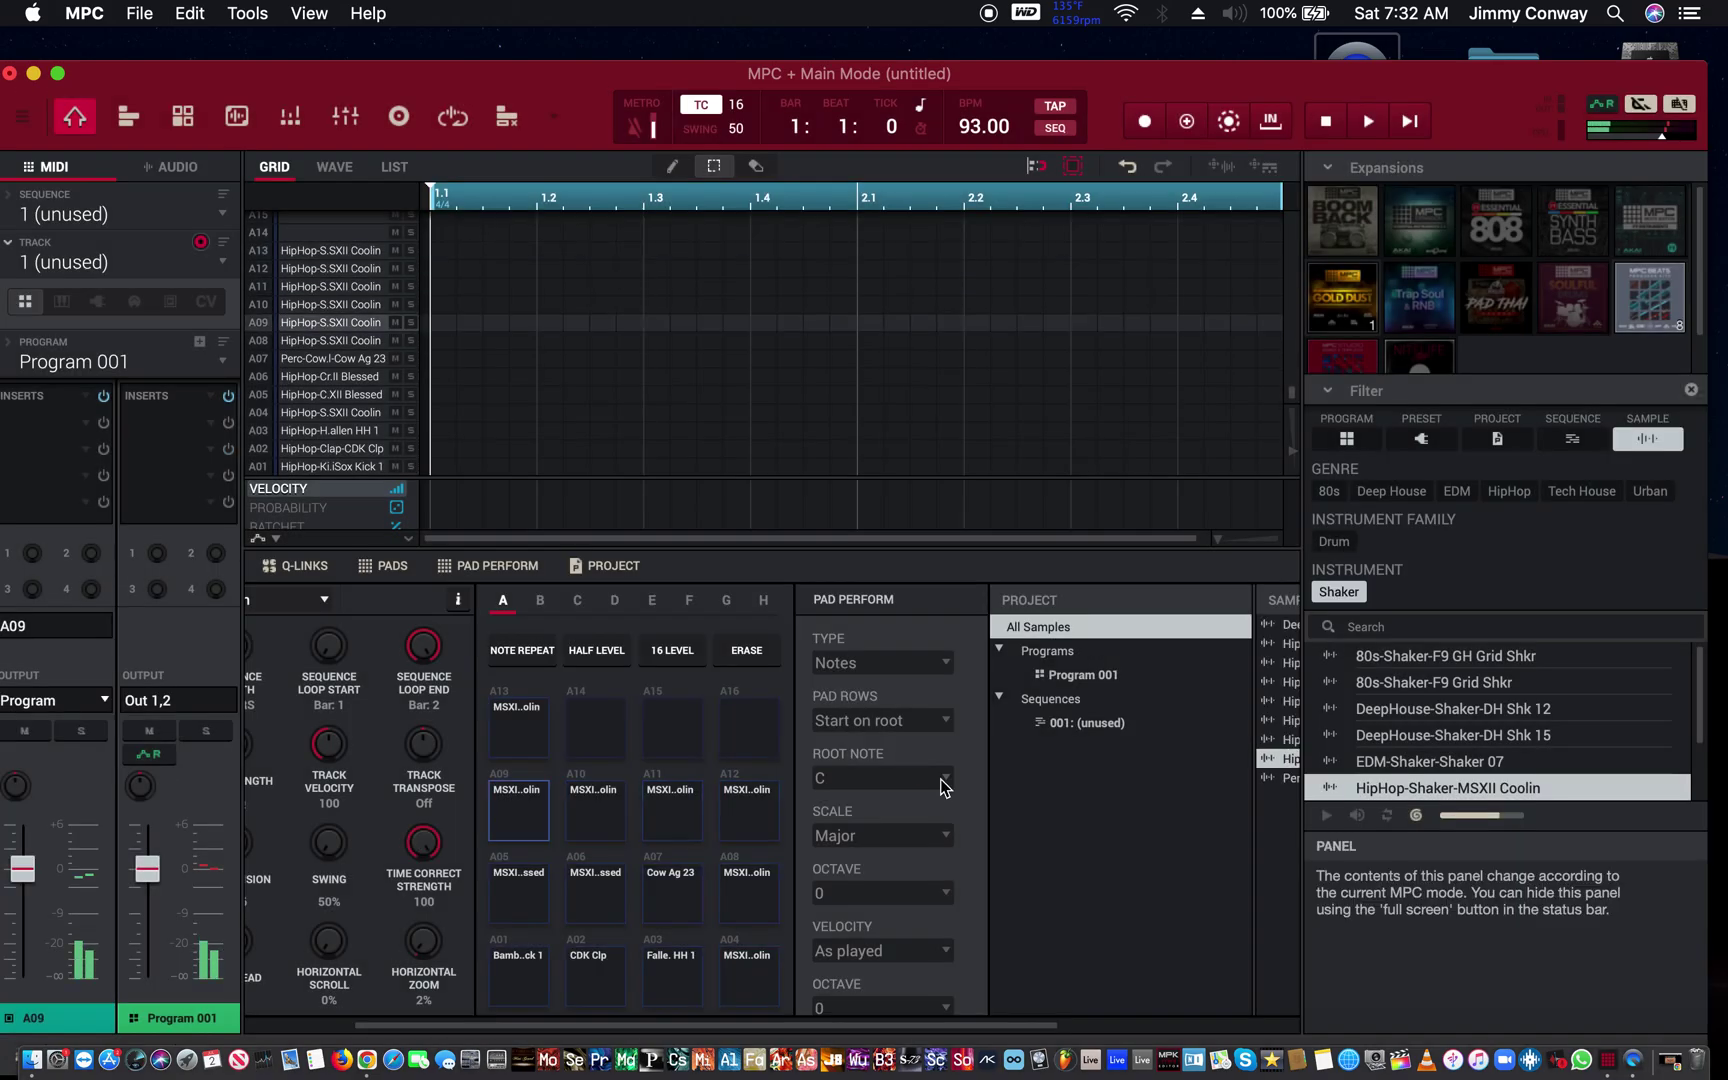
pyautogui.press('r')
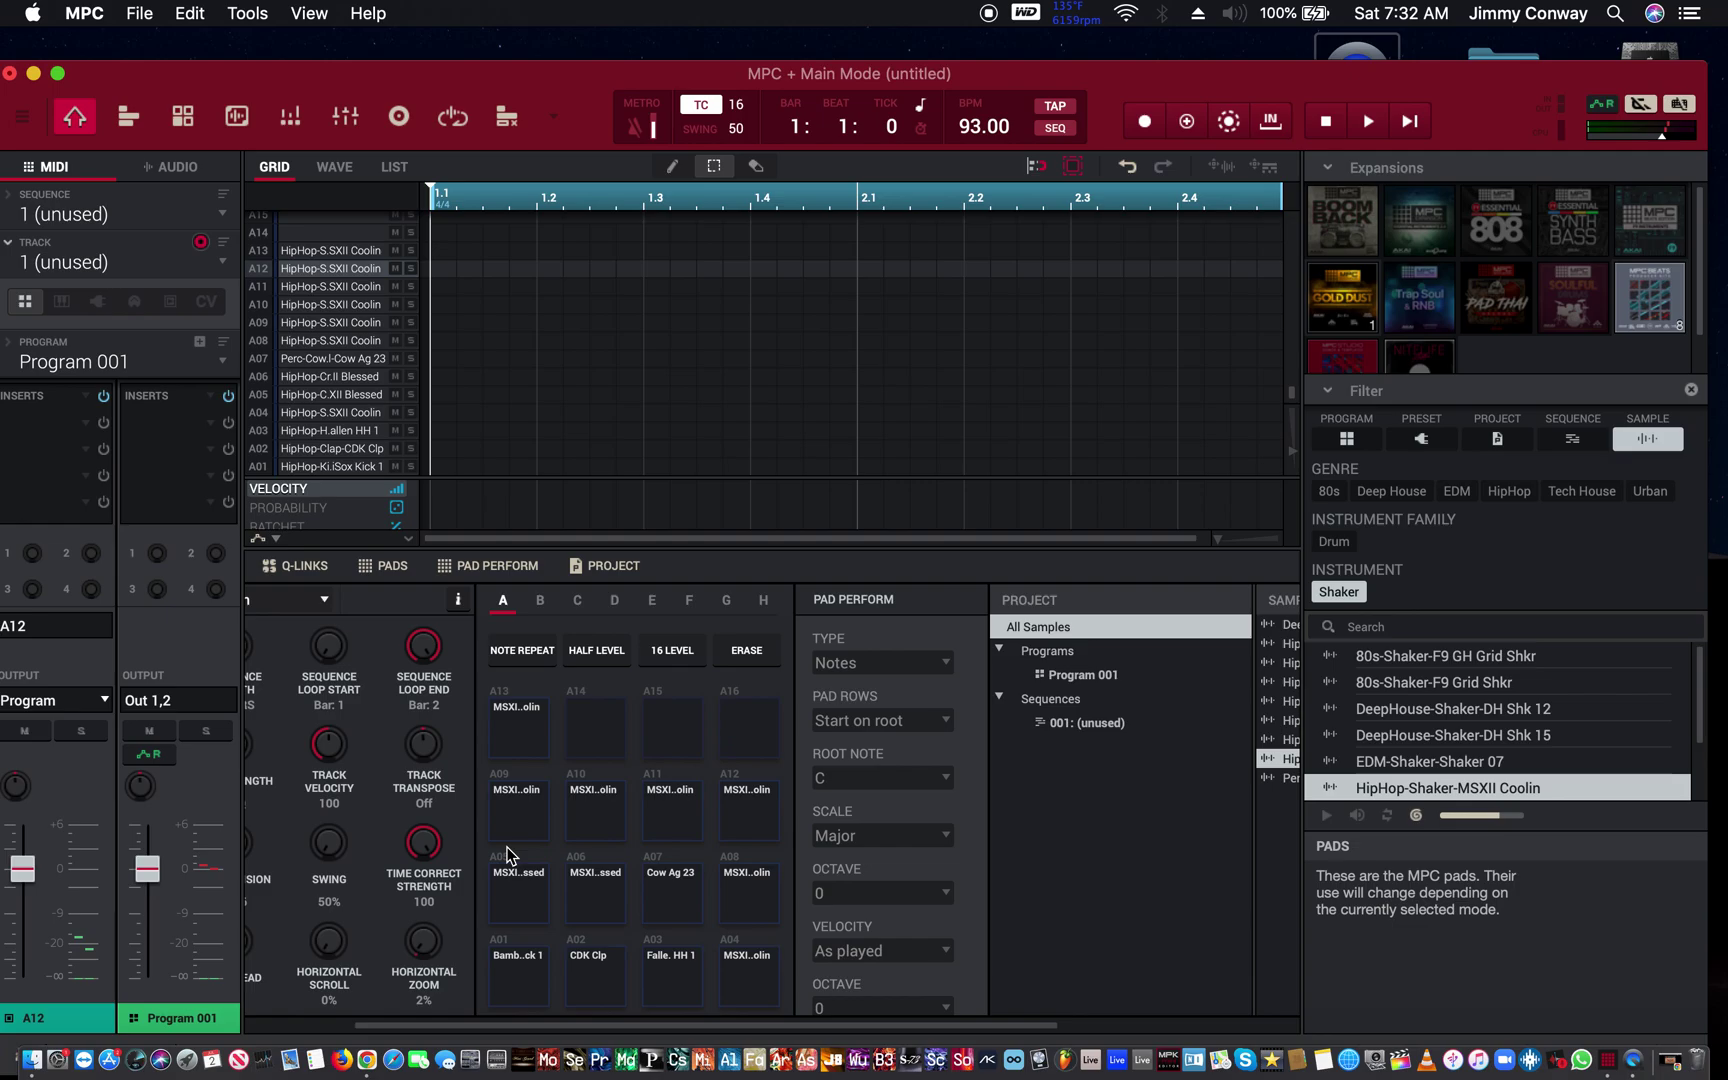
pyautogui.press('super+z')
pyautogui.press('super+z')
pyautogui.press('super+z')
pyautogui.press('super+z')
pyautogui.press('super+z')
pyautogui.press('super+z')
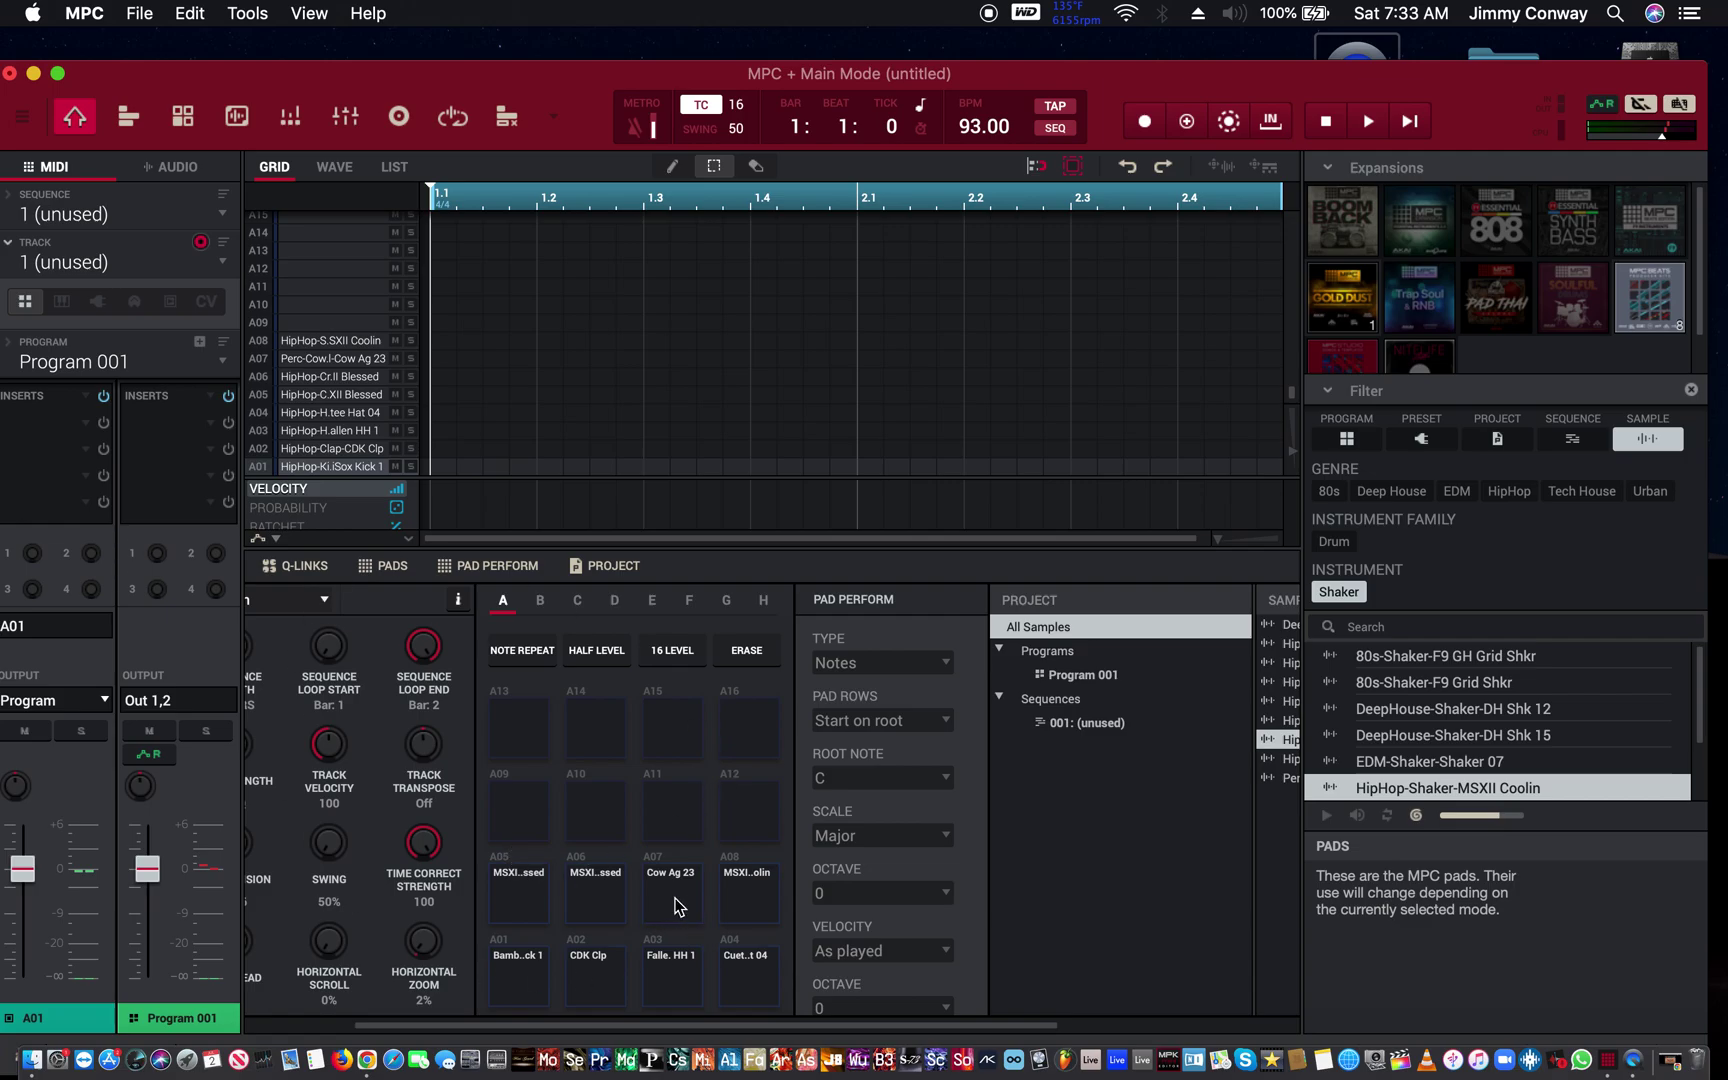
# - Audition pads A06 and A07, then drag A07's Perc-Cow Ag 23 cowbell onto pad A11
pyautogui.click(601, 890)
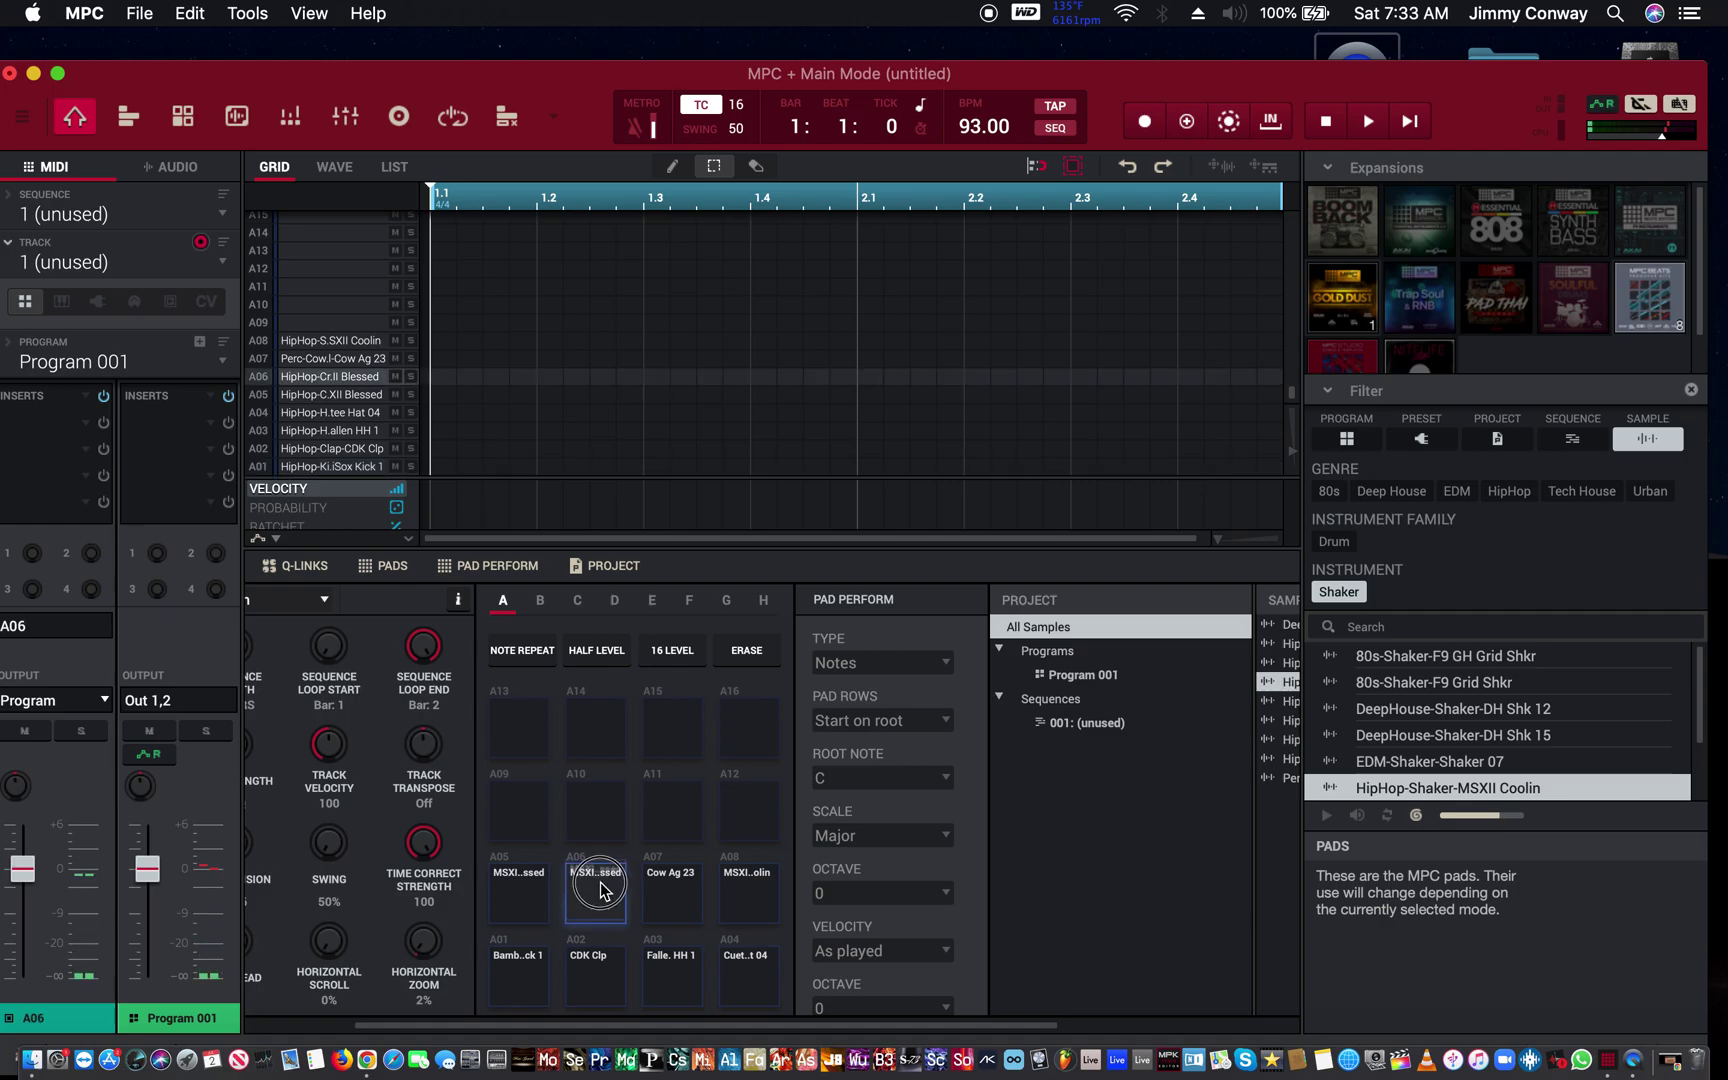
pyautogui.click(670, 917)
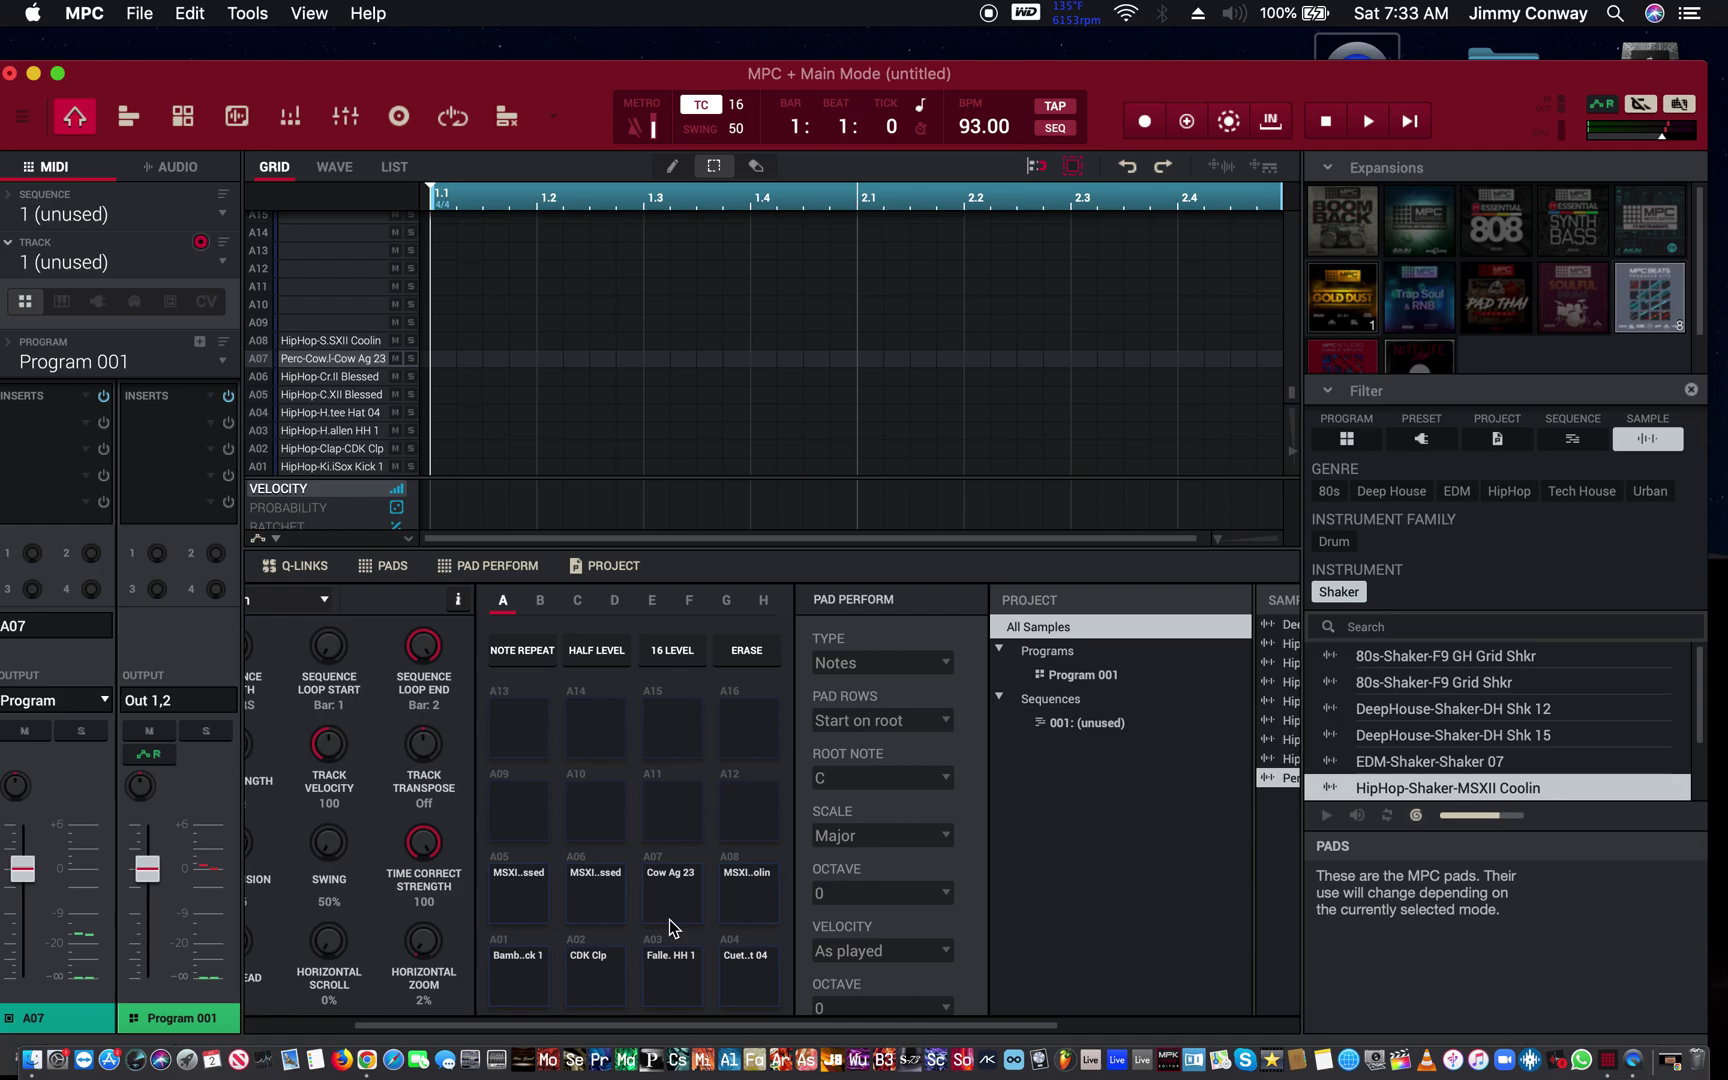
pyautogui.moveTo(670, 928); pyautogui.dragTo(670, 838)
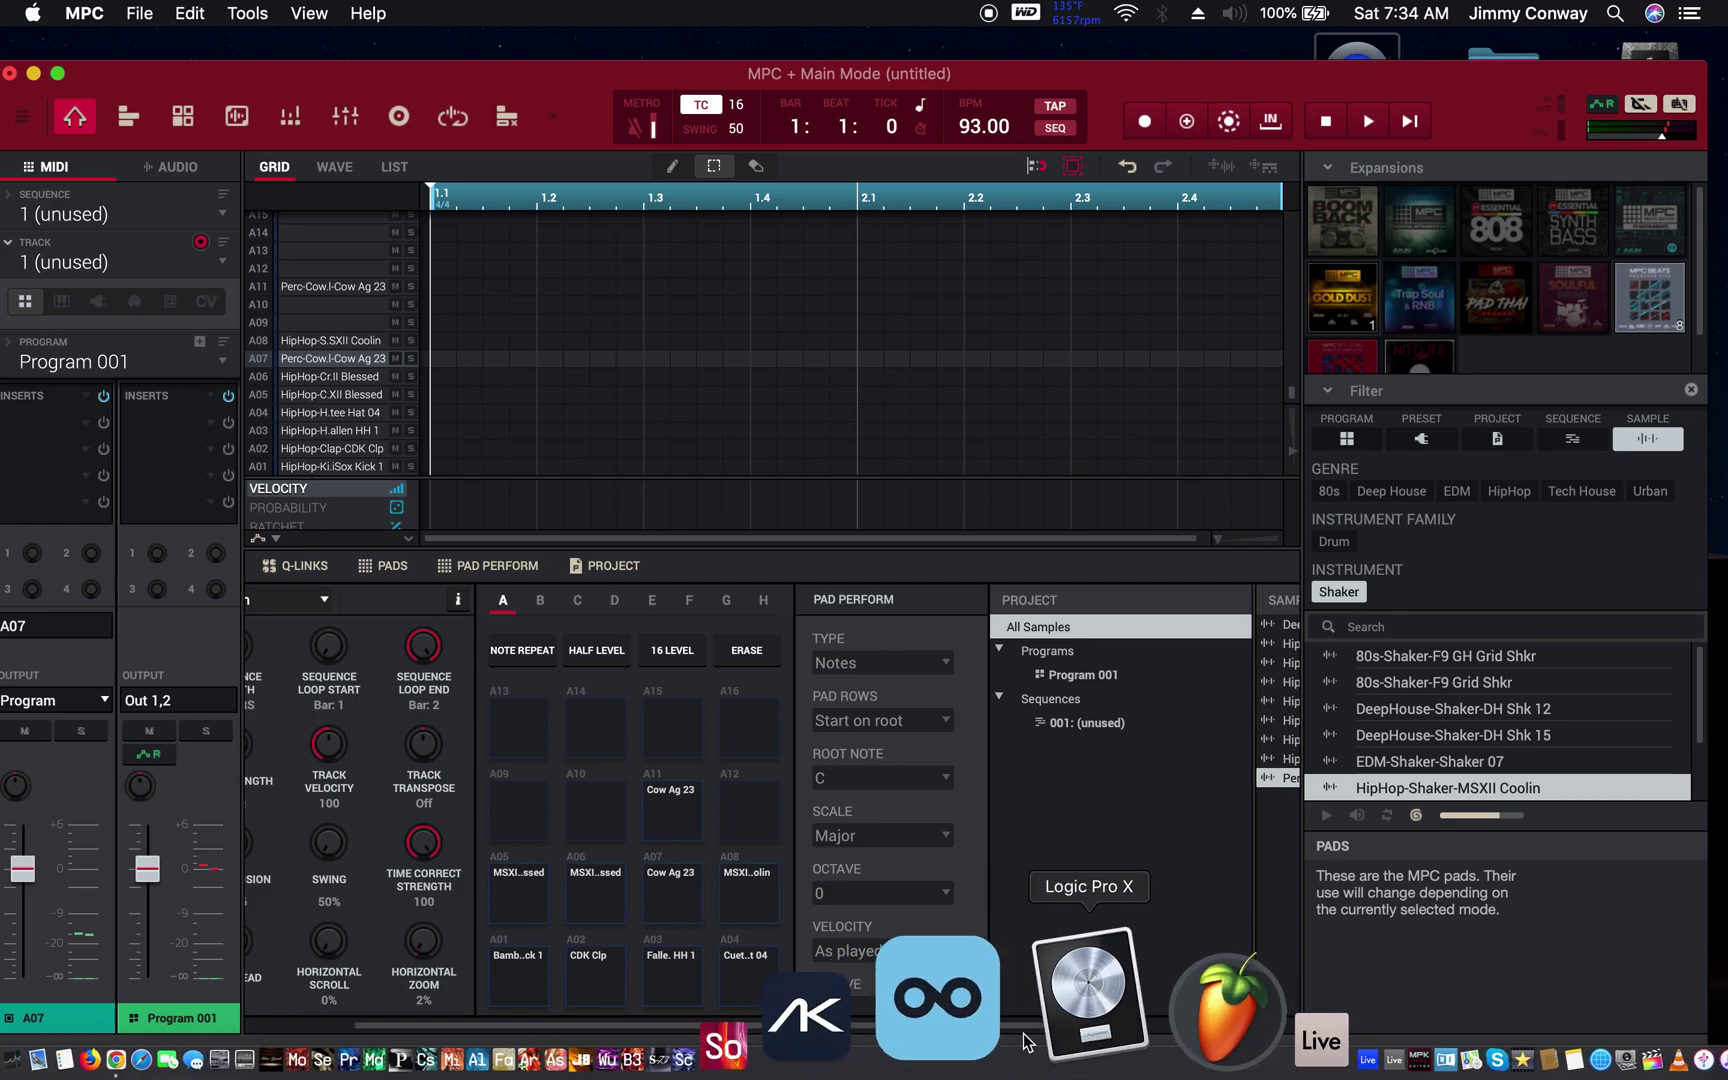
pyautogui.hscroll(5, 823, 818)
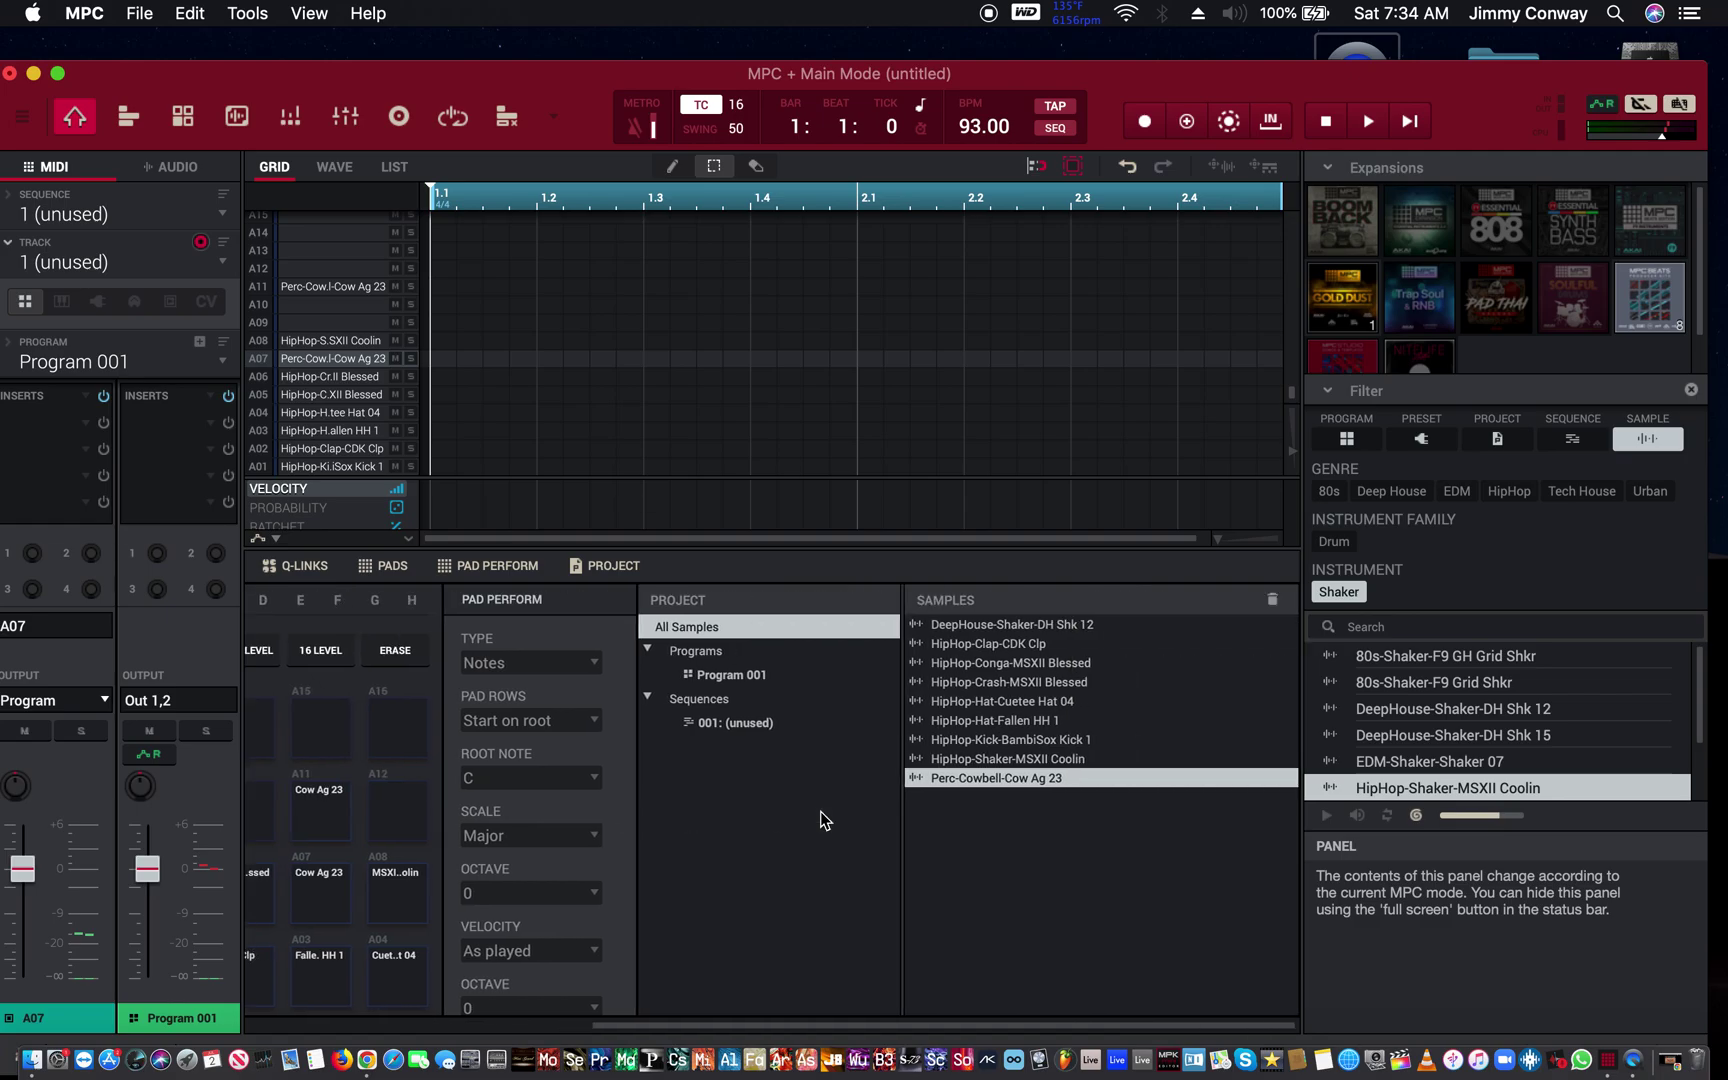
pyautogui.hscroll(-5, 819, 811)
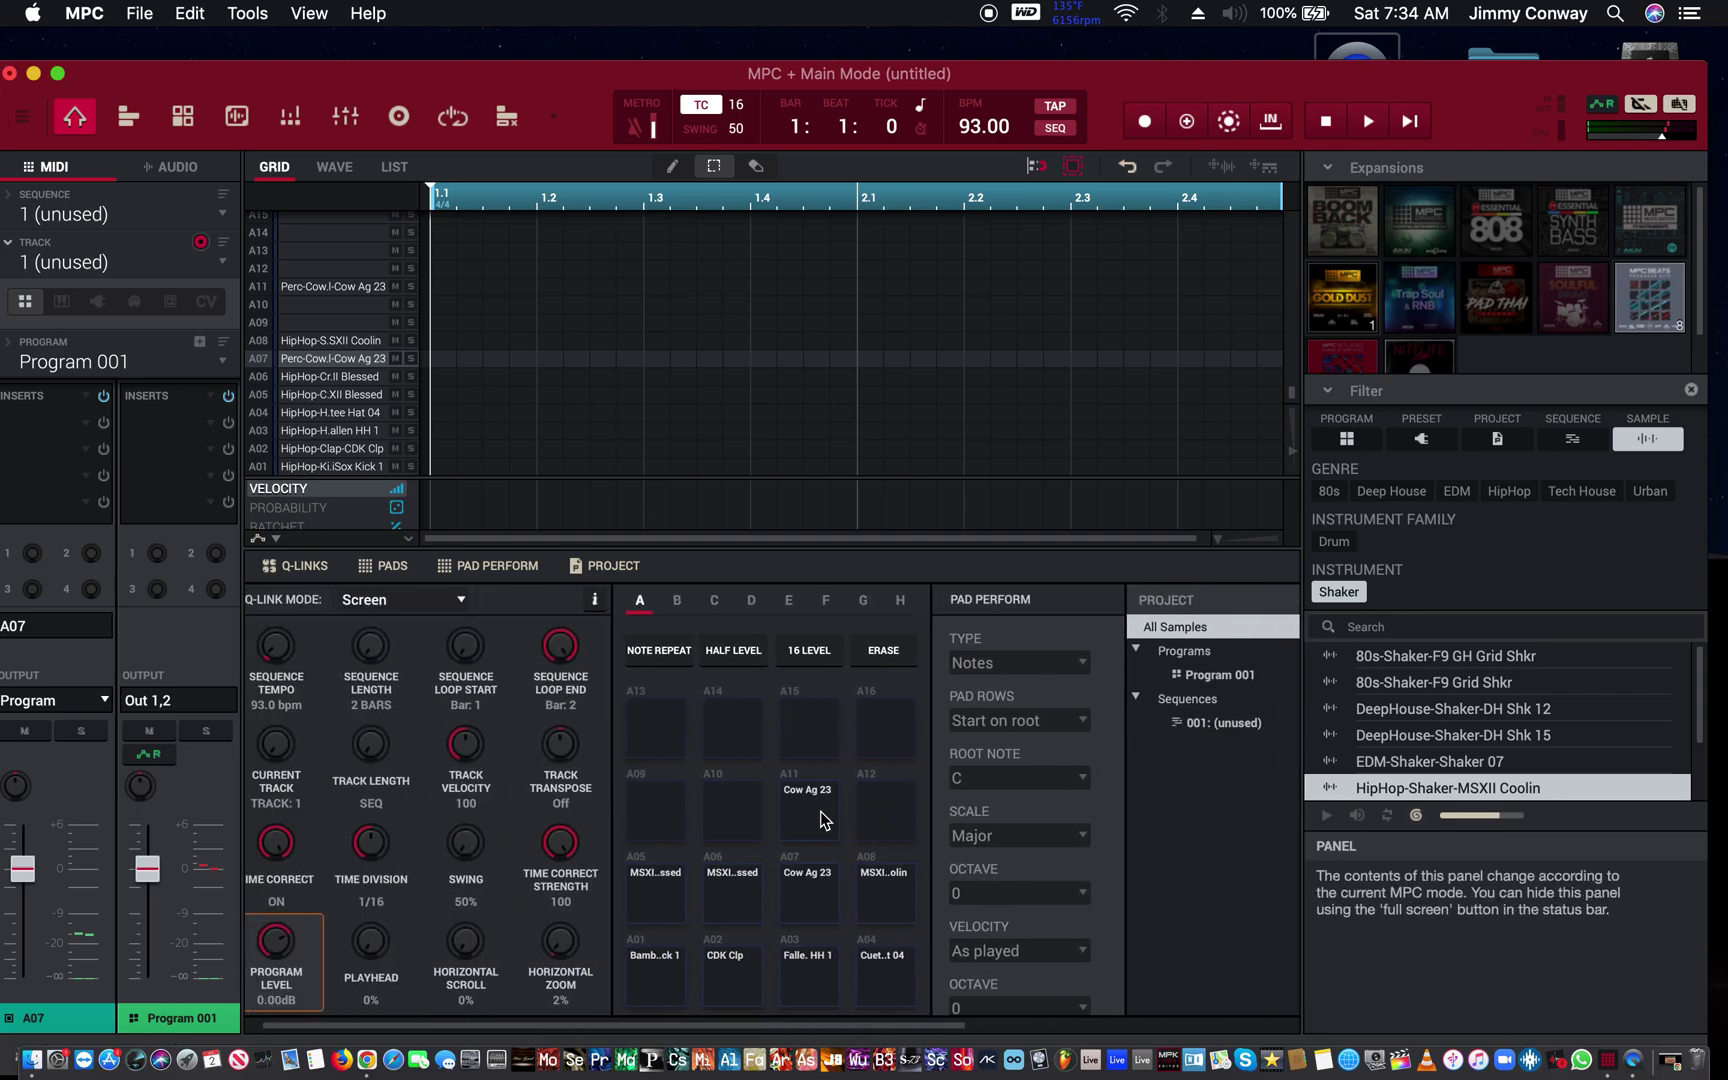
pyautogui.hscroll(3, 820, 818)
pyautogui.hscroll(-4, 820, 818)
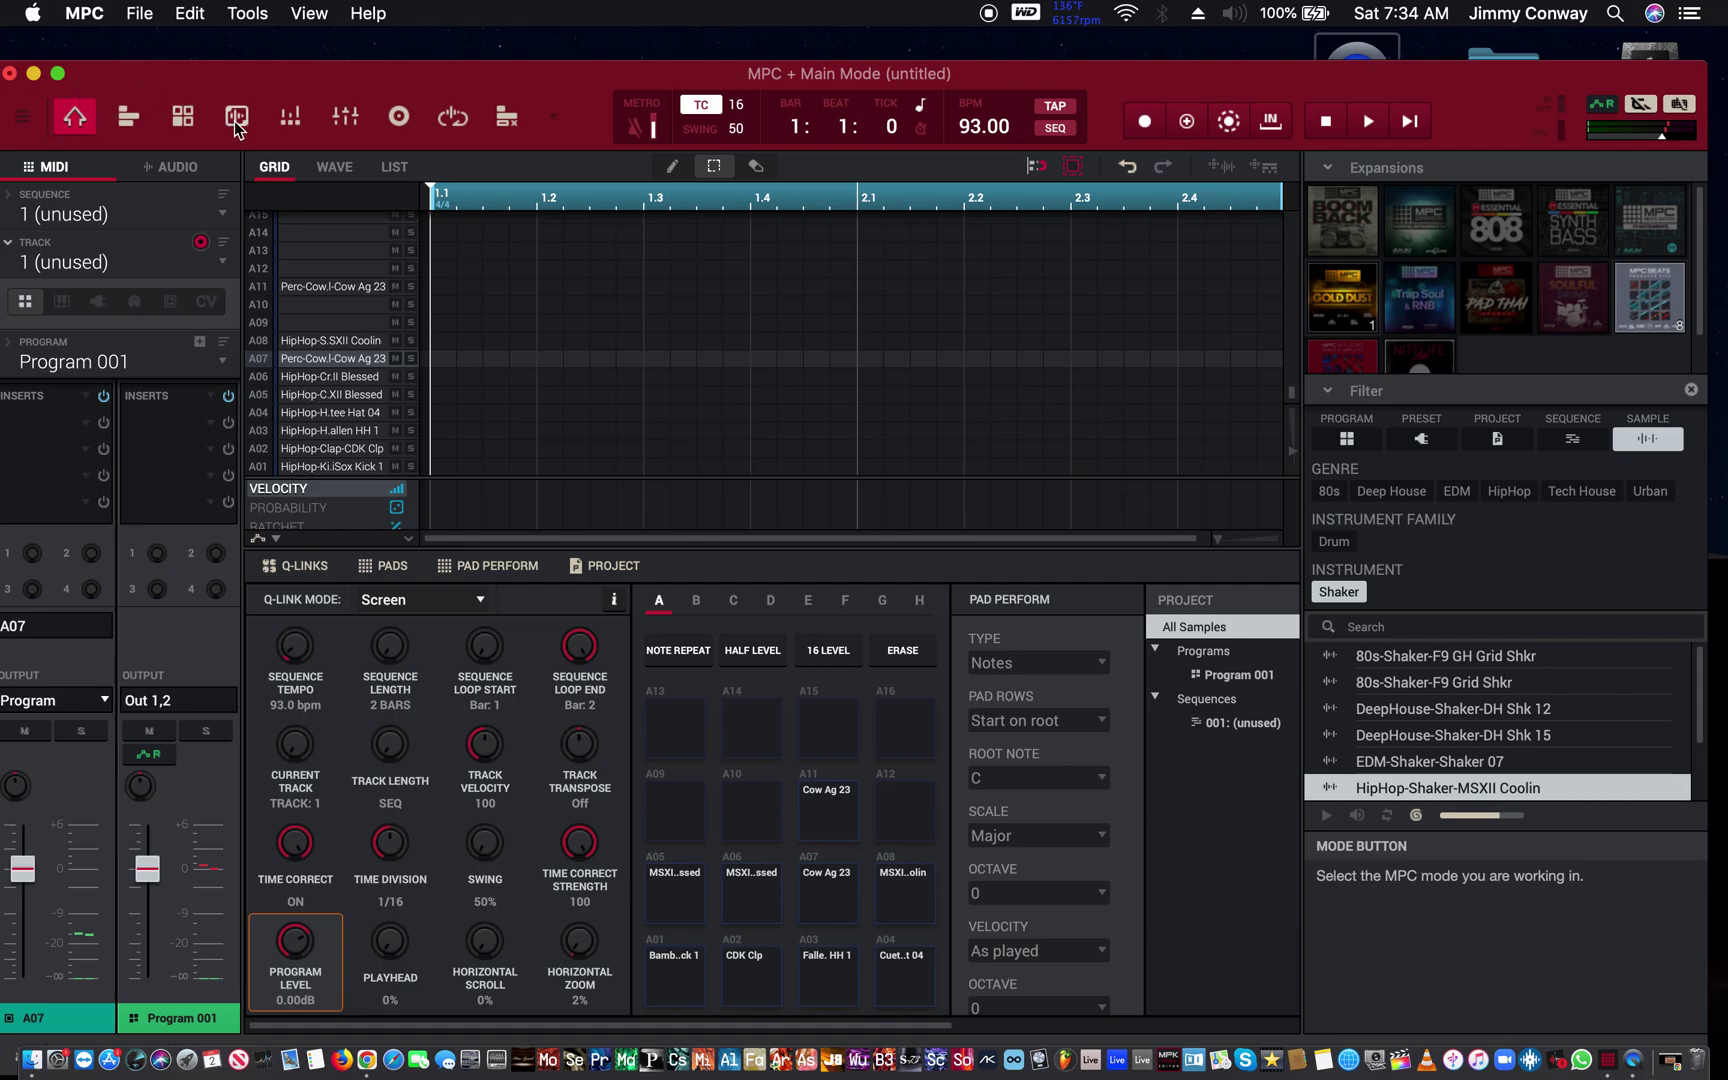
pyautogui.click(182, 116)
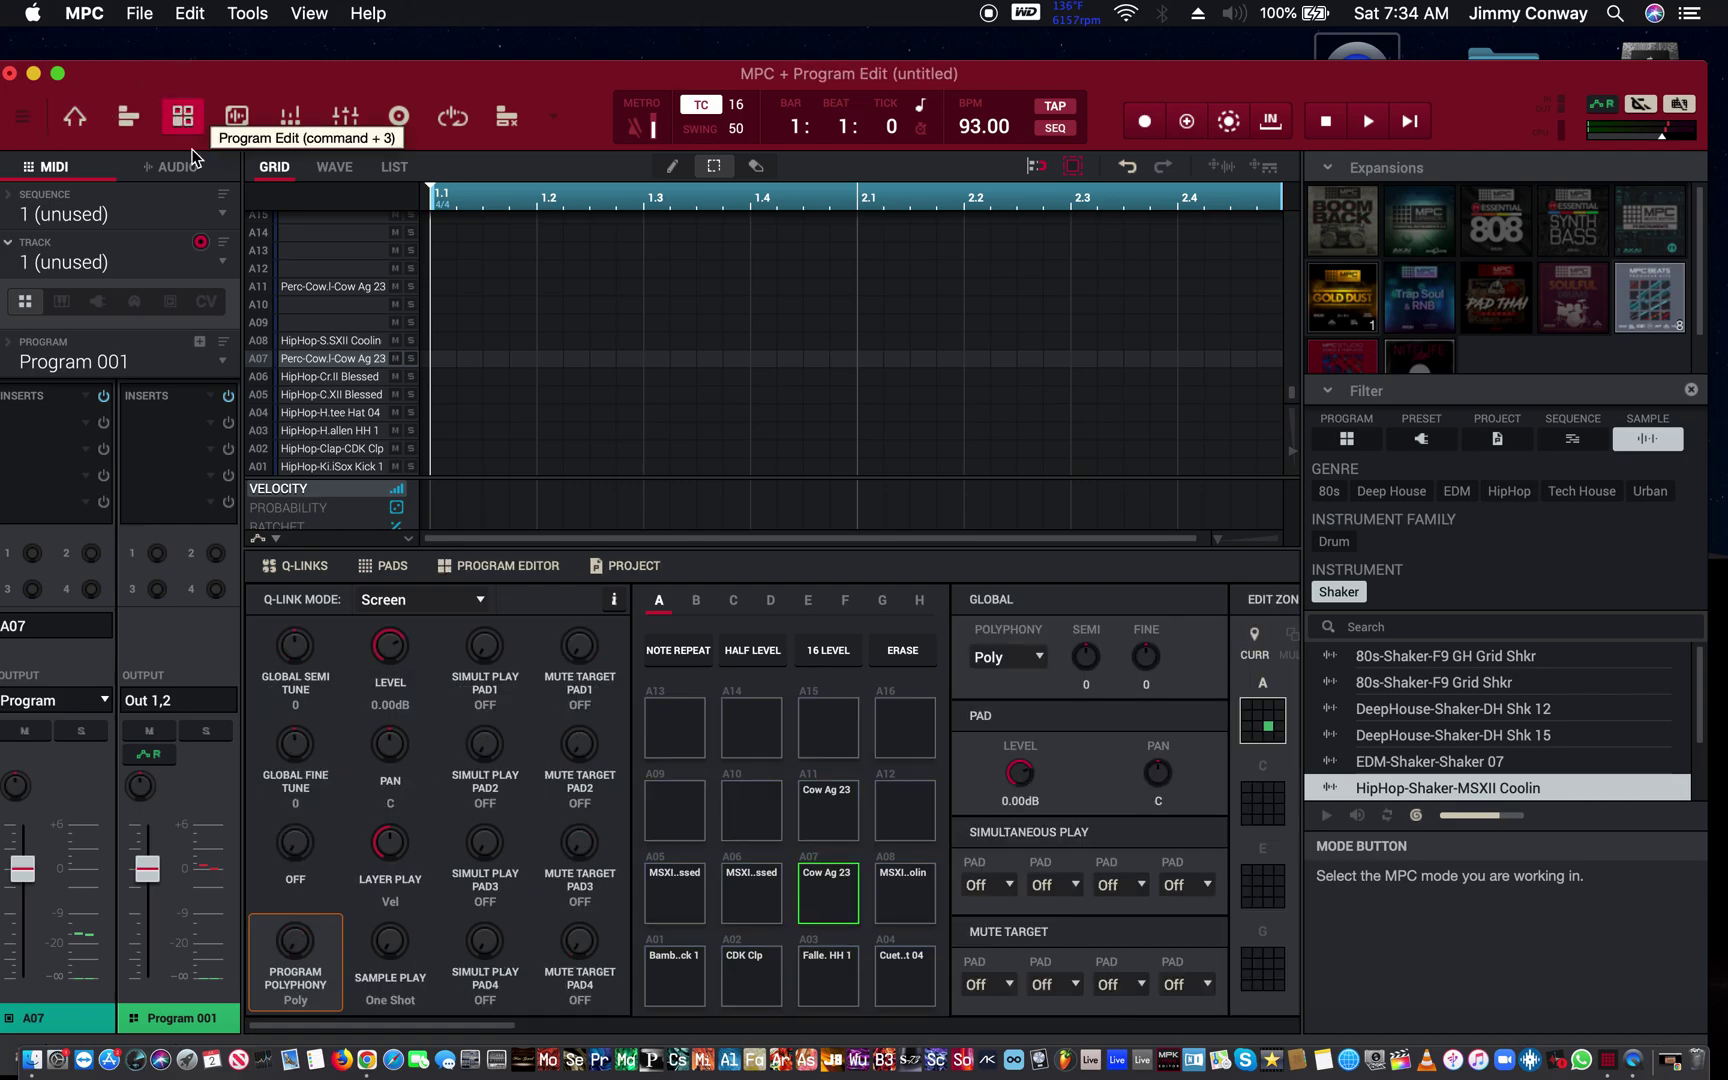
pyautogui.hscroll(8, 715, 980)
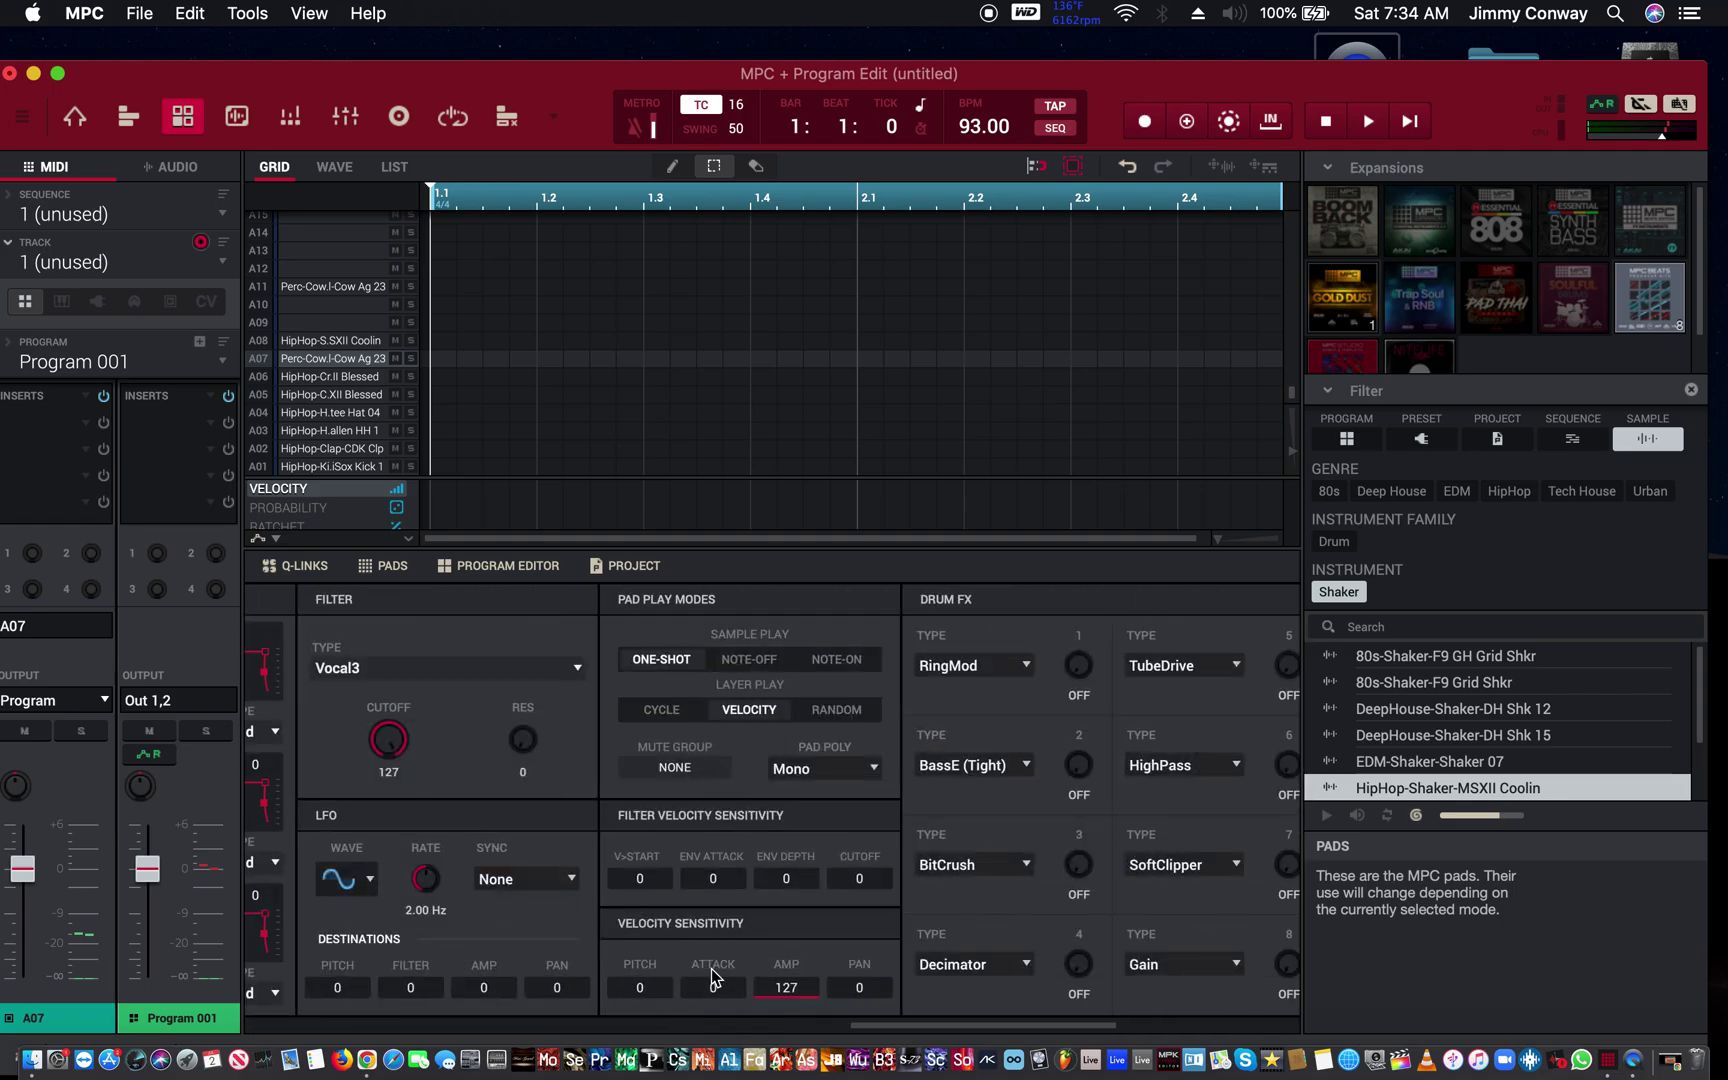
pyautogui.hscroll(5, 713, 978)
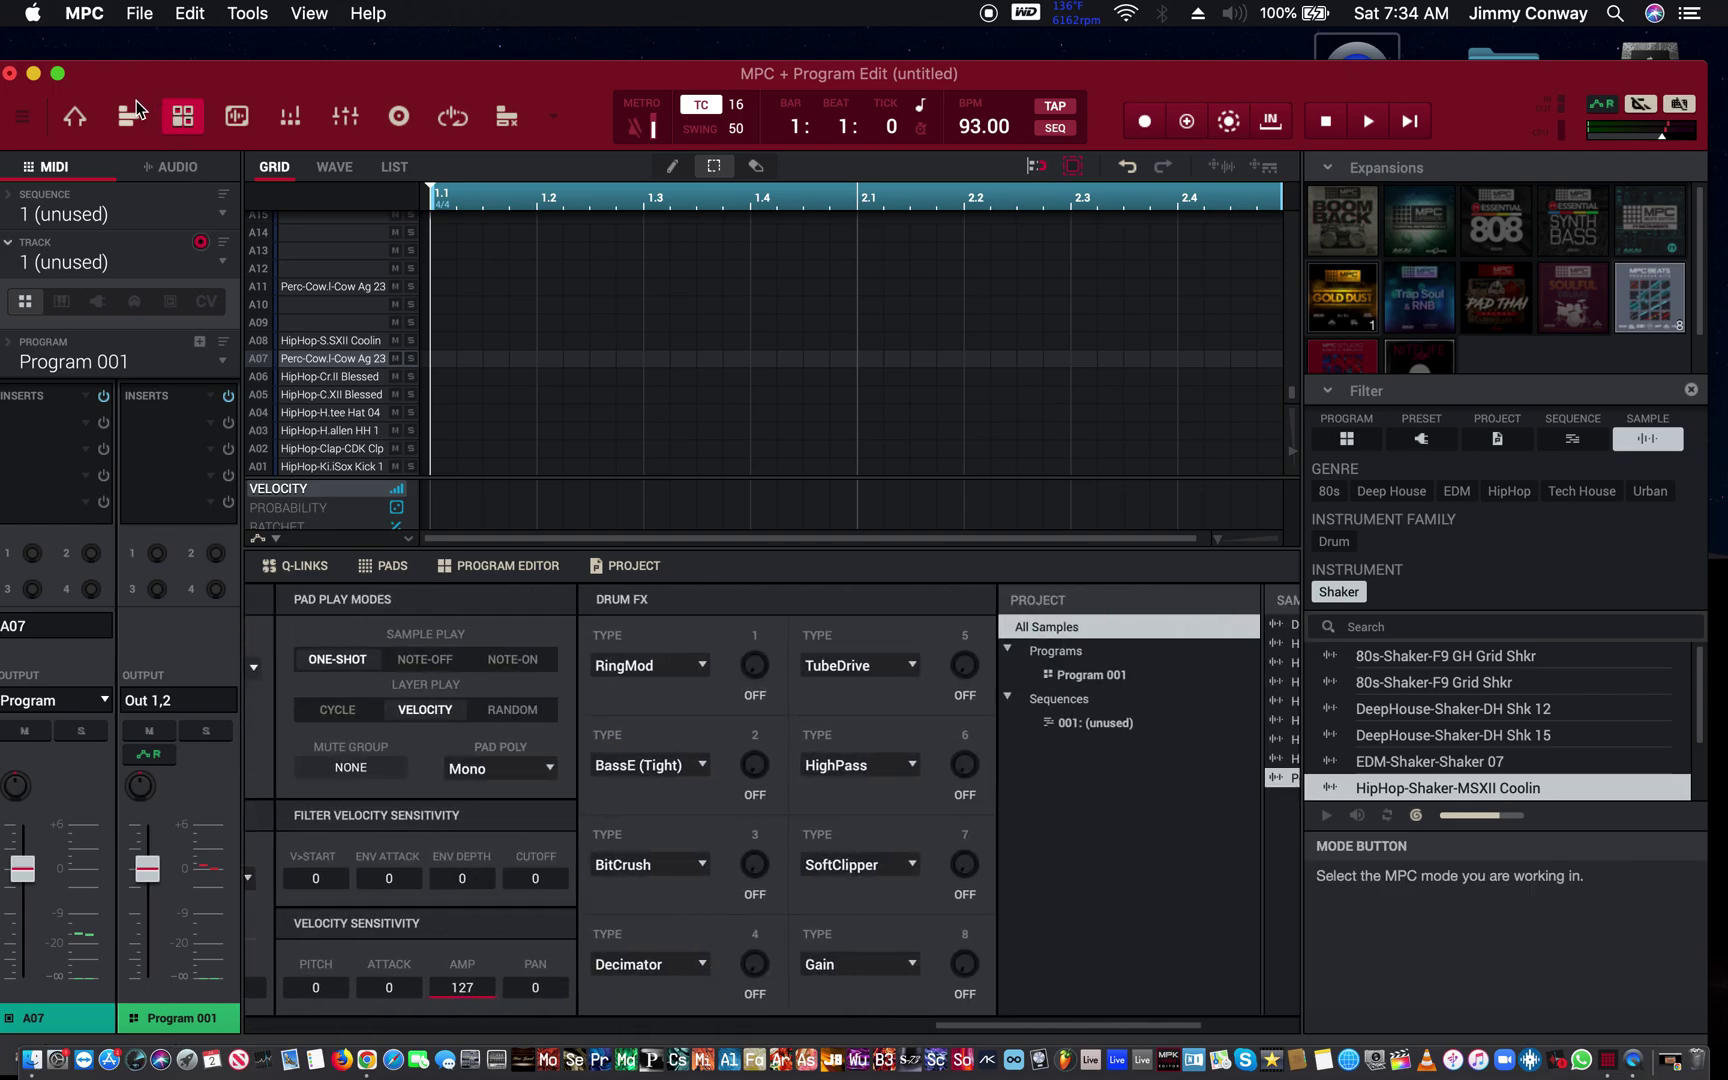
pyautogui.click(136, 100)
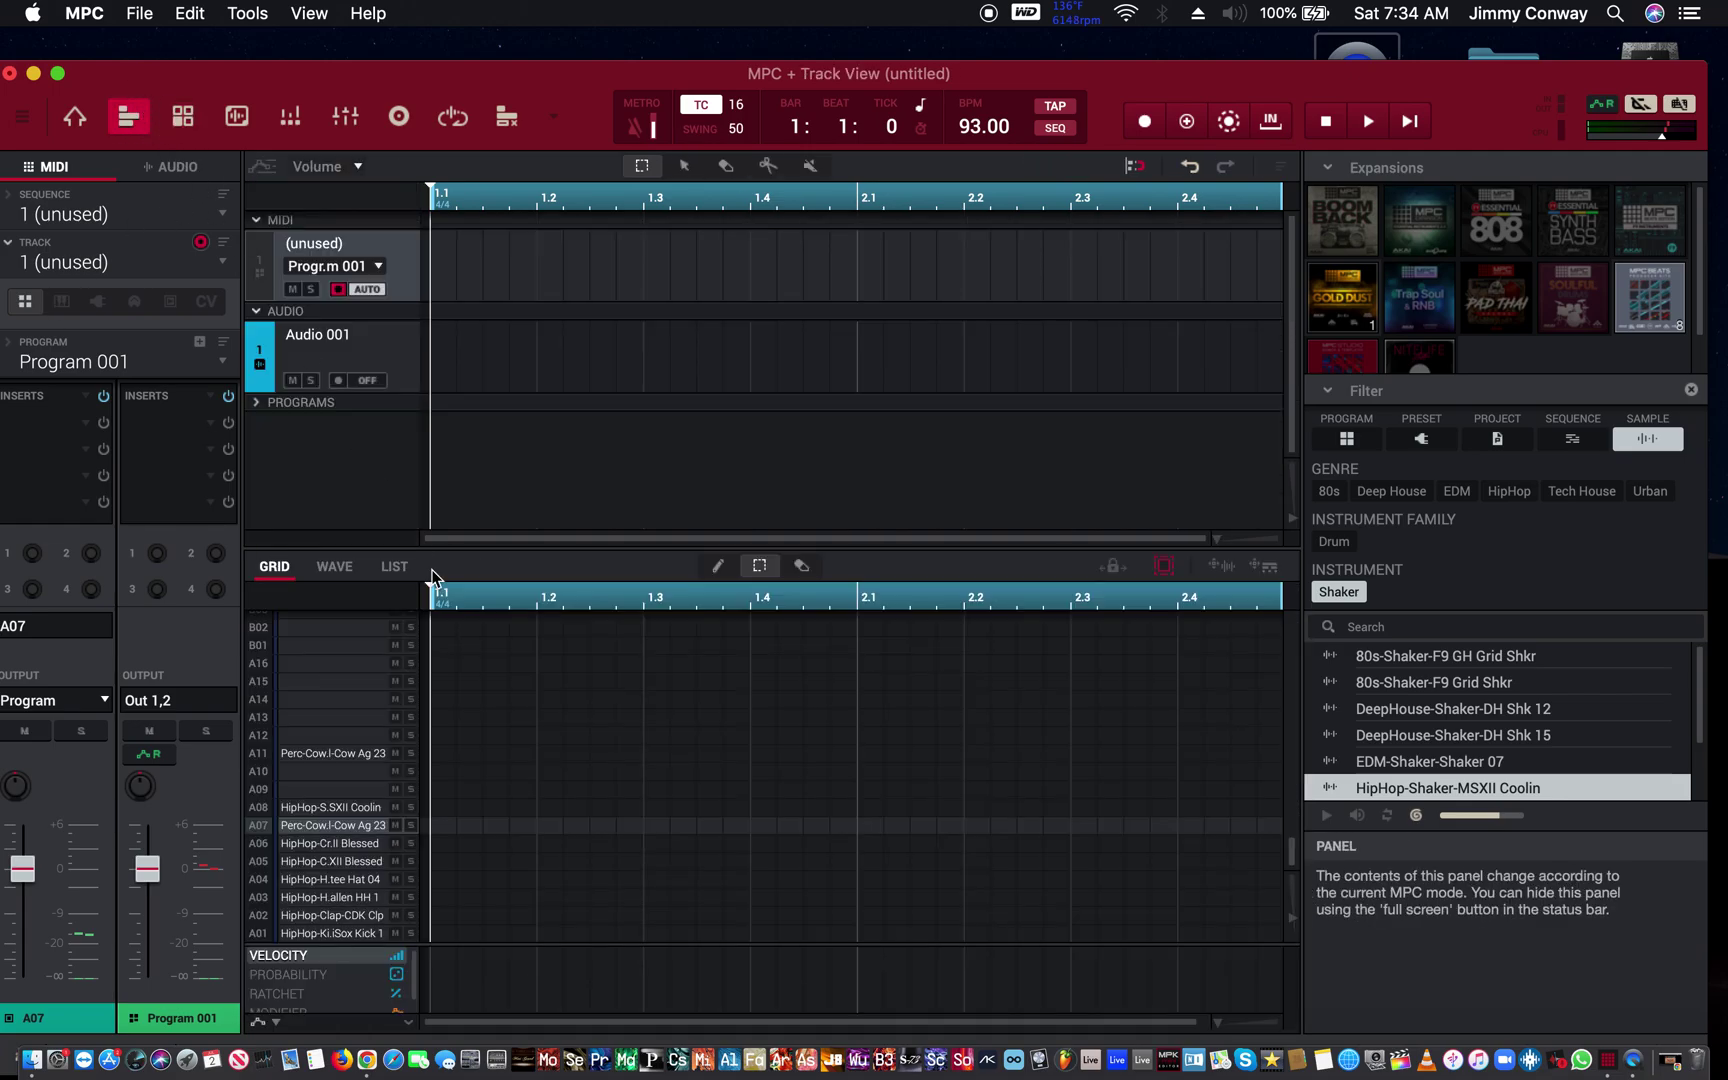
pyautogui.click(74, 118)
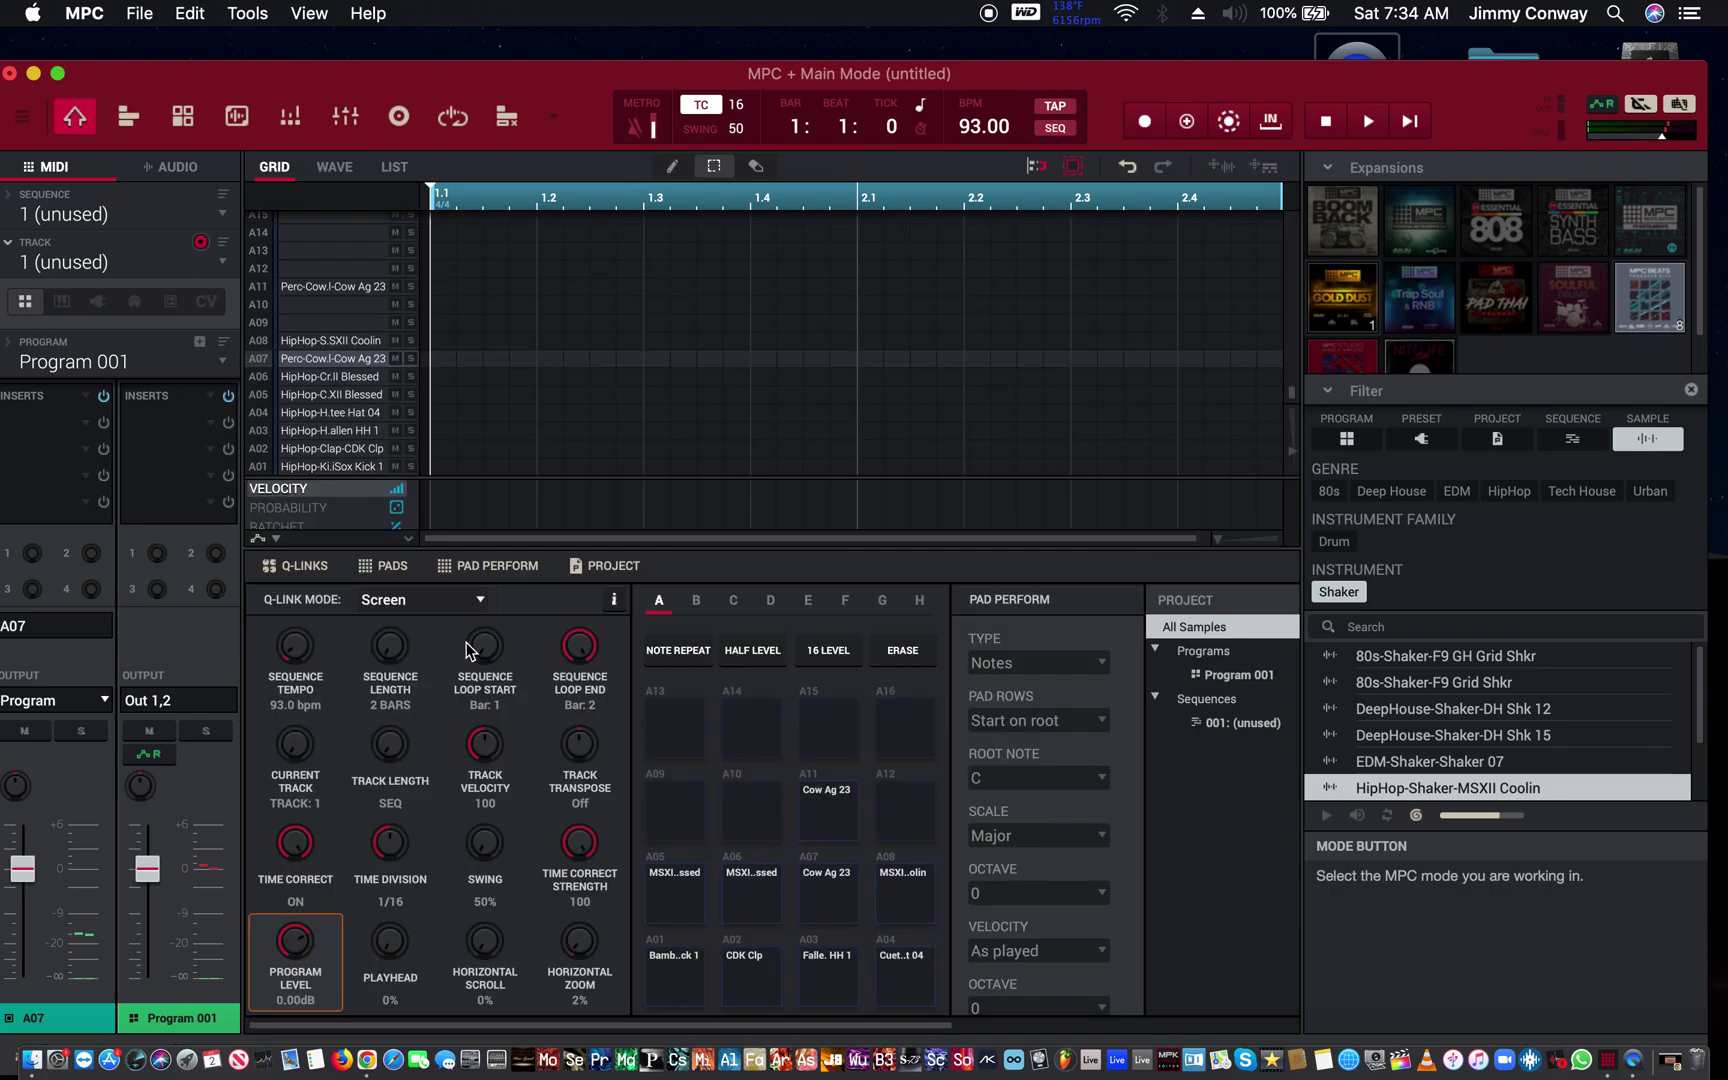
# - Drag the cowbell, HipHop-Crash and Cuetee hat samples from the Samples list onto pads A14–A16
pyautogui.hscroll(5, 555, 770)
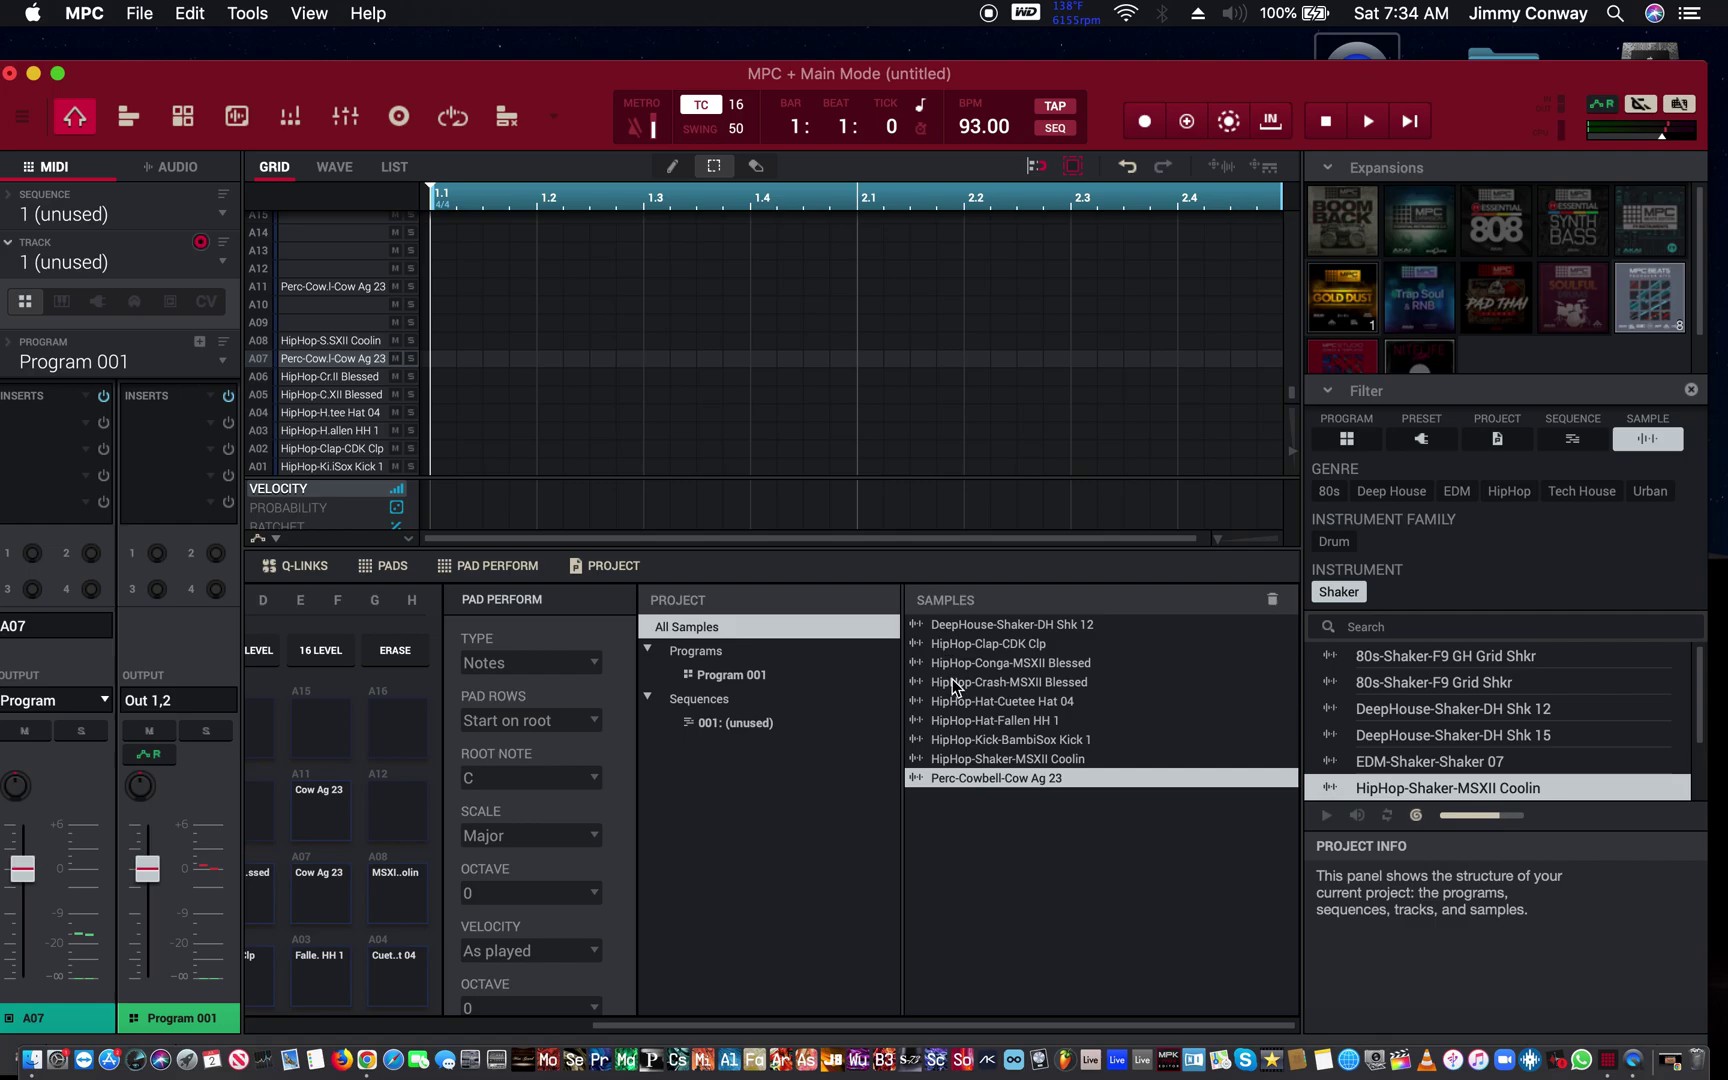
pyautogui.hscroll(-1, 918, 686)
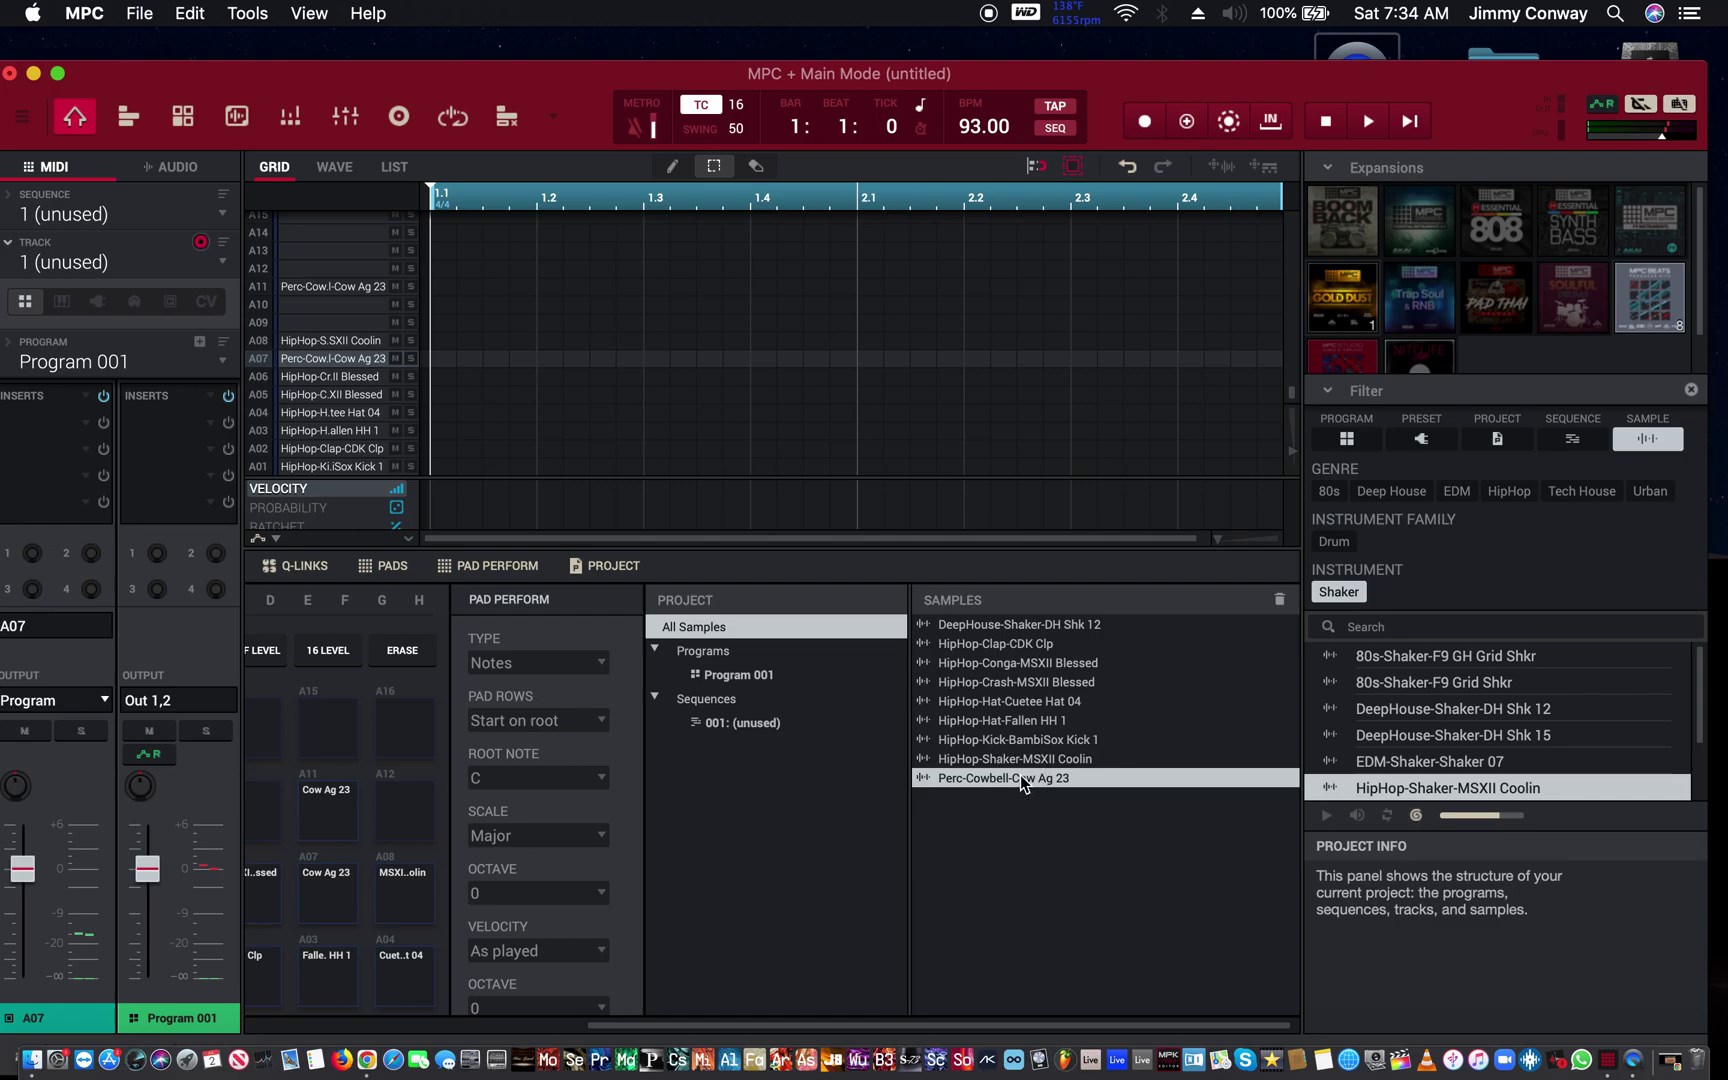
pyautogui.hscroll(-5, 1021, 774)
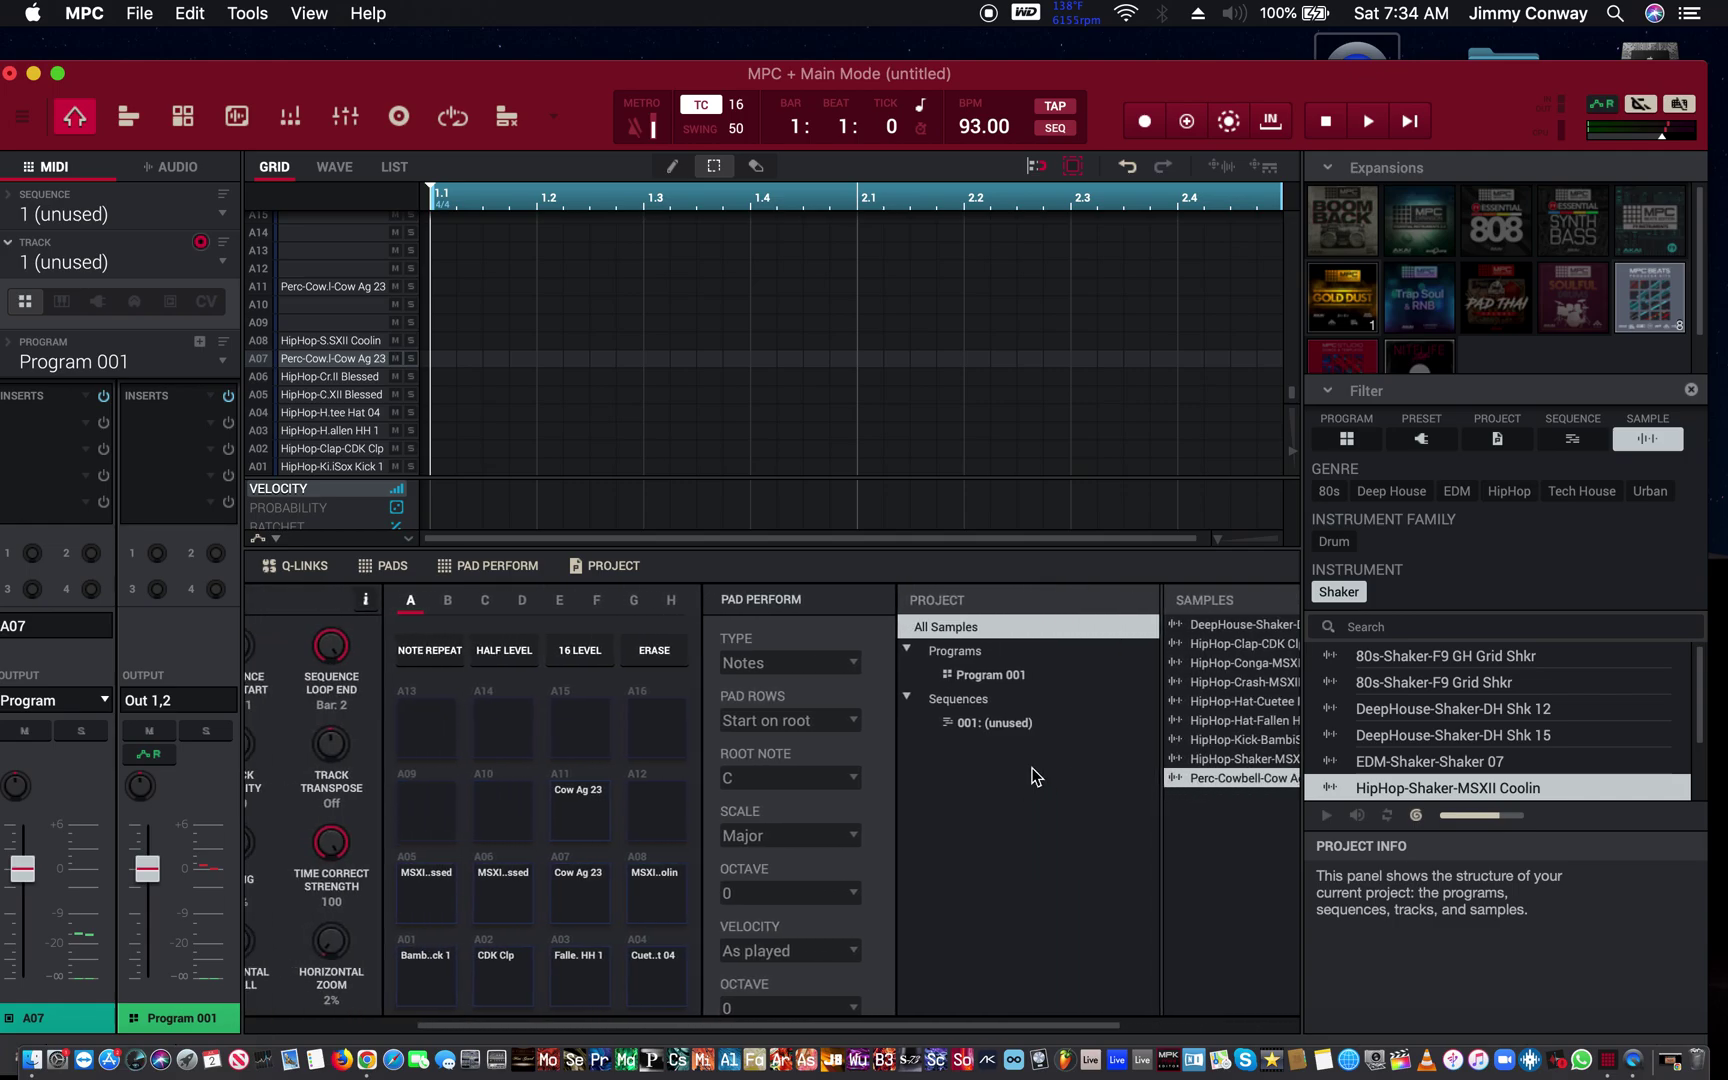
pyautogui.moveTo(1256, 778); pyautogui.dragTo(636, 722)
pyautogui.moveTo(1282, 690); pyautogui.dragTo(485, 730)
pyautogui.moveTo(1262, 704); pyautogui.dragTo(563, 740)
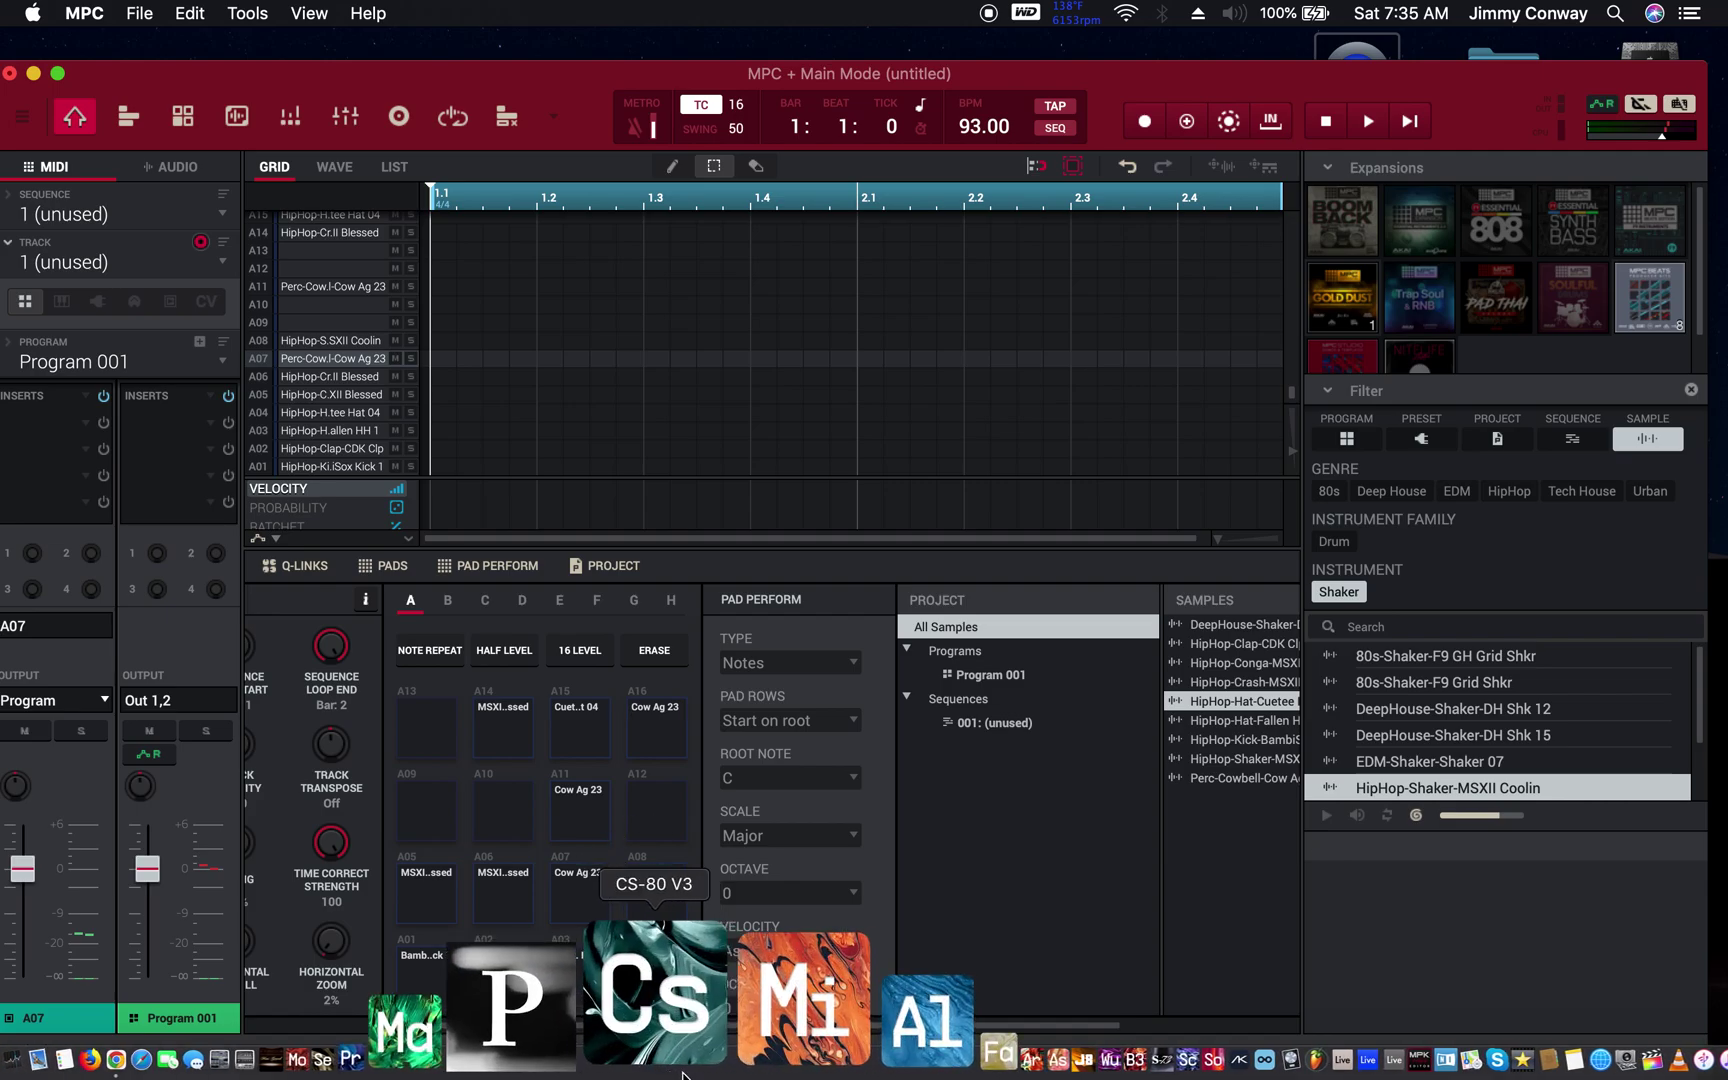
# - Bring up the Copy Pad dialog with cowbell pad A07 as the source, using Super+C
pyautogui.press('super+c')
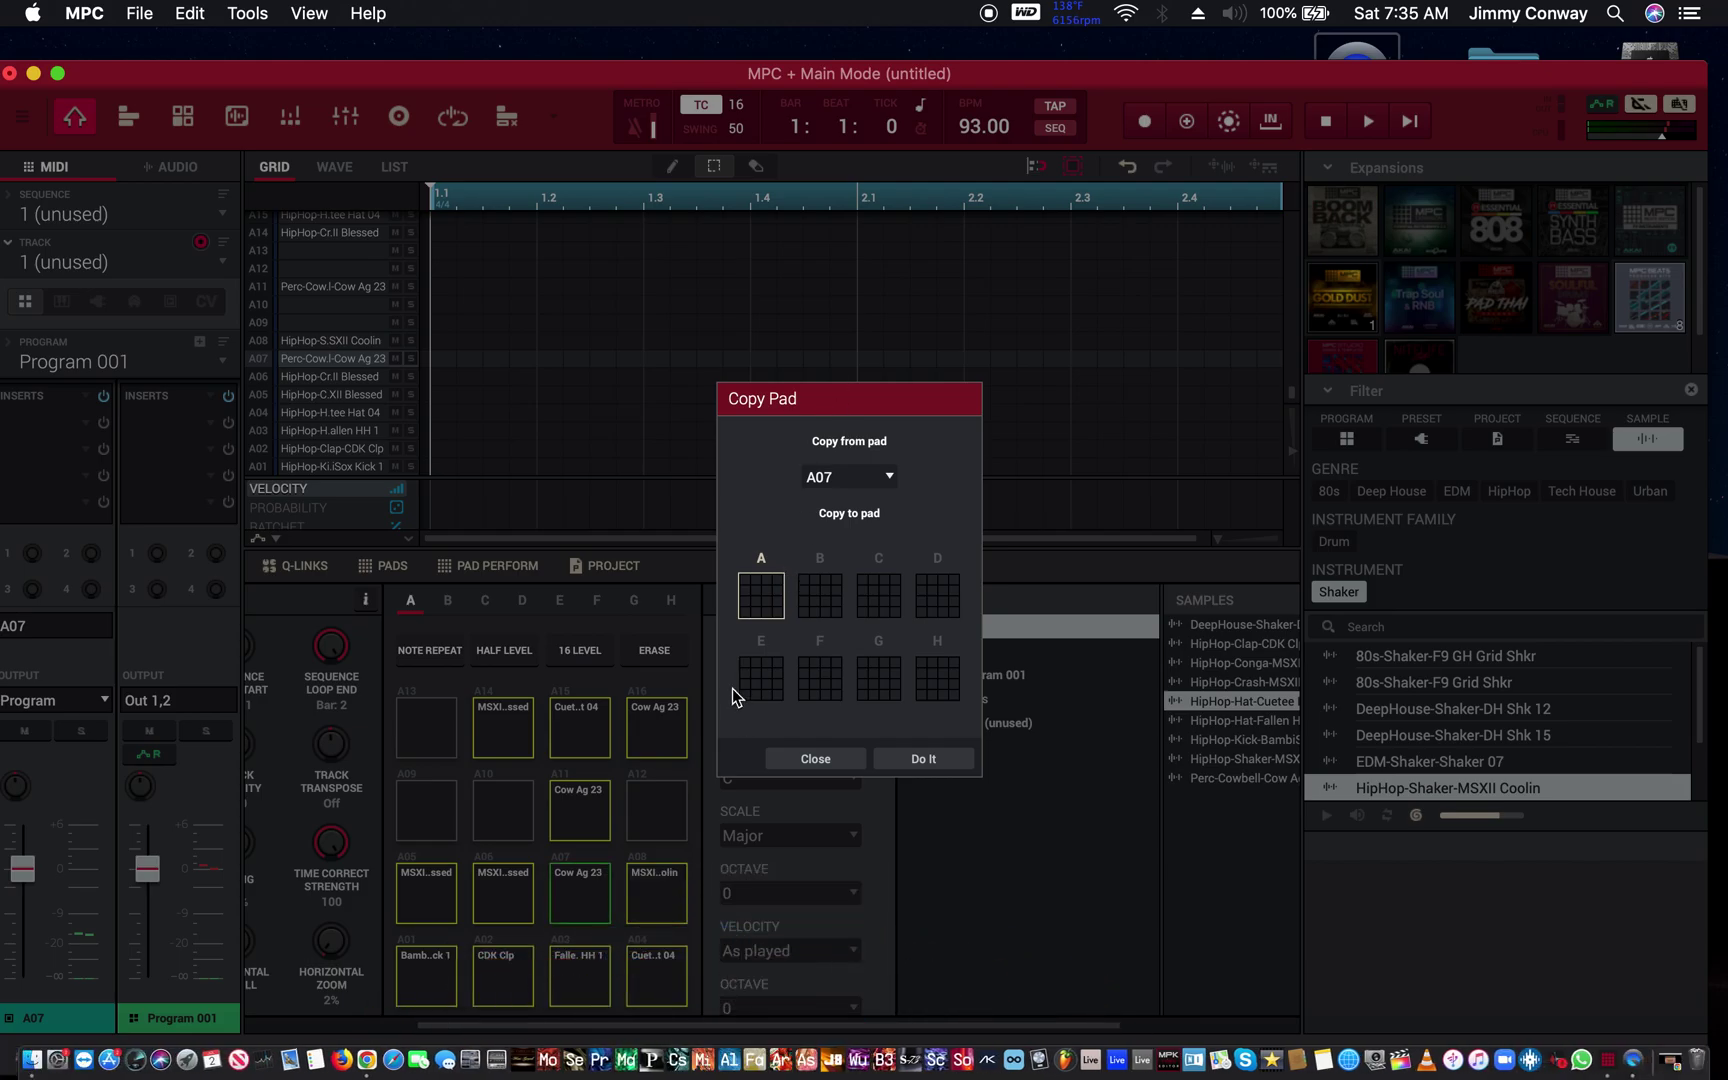
# - Mark pads B10, B15 and one more pad as destinations for A07's cowbell, then run the copy
pyautogui.click(825, 581)
pyautogui.click(815, 592)
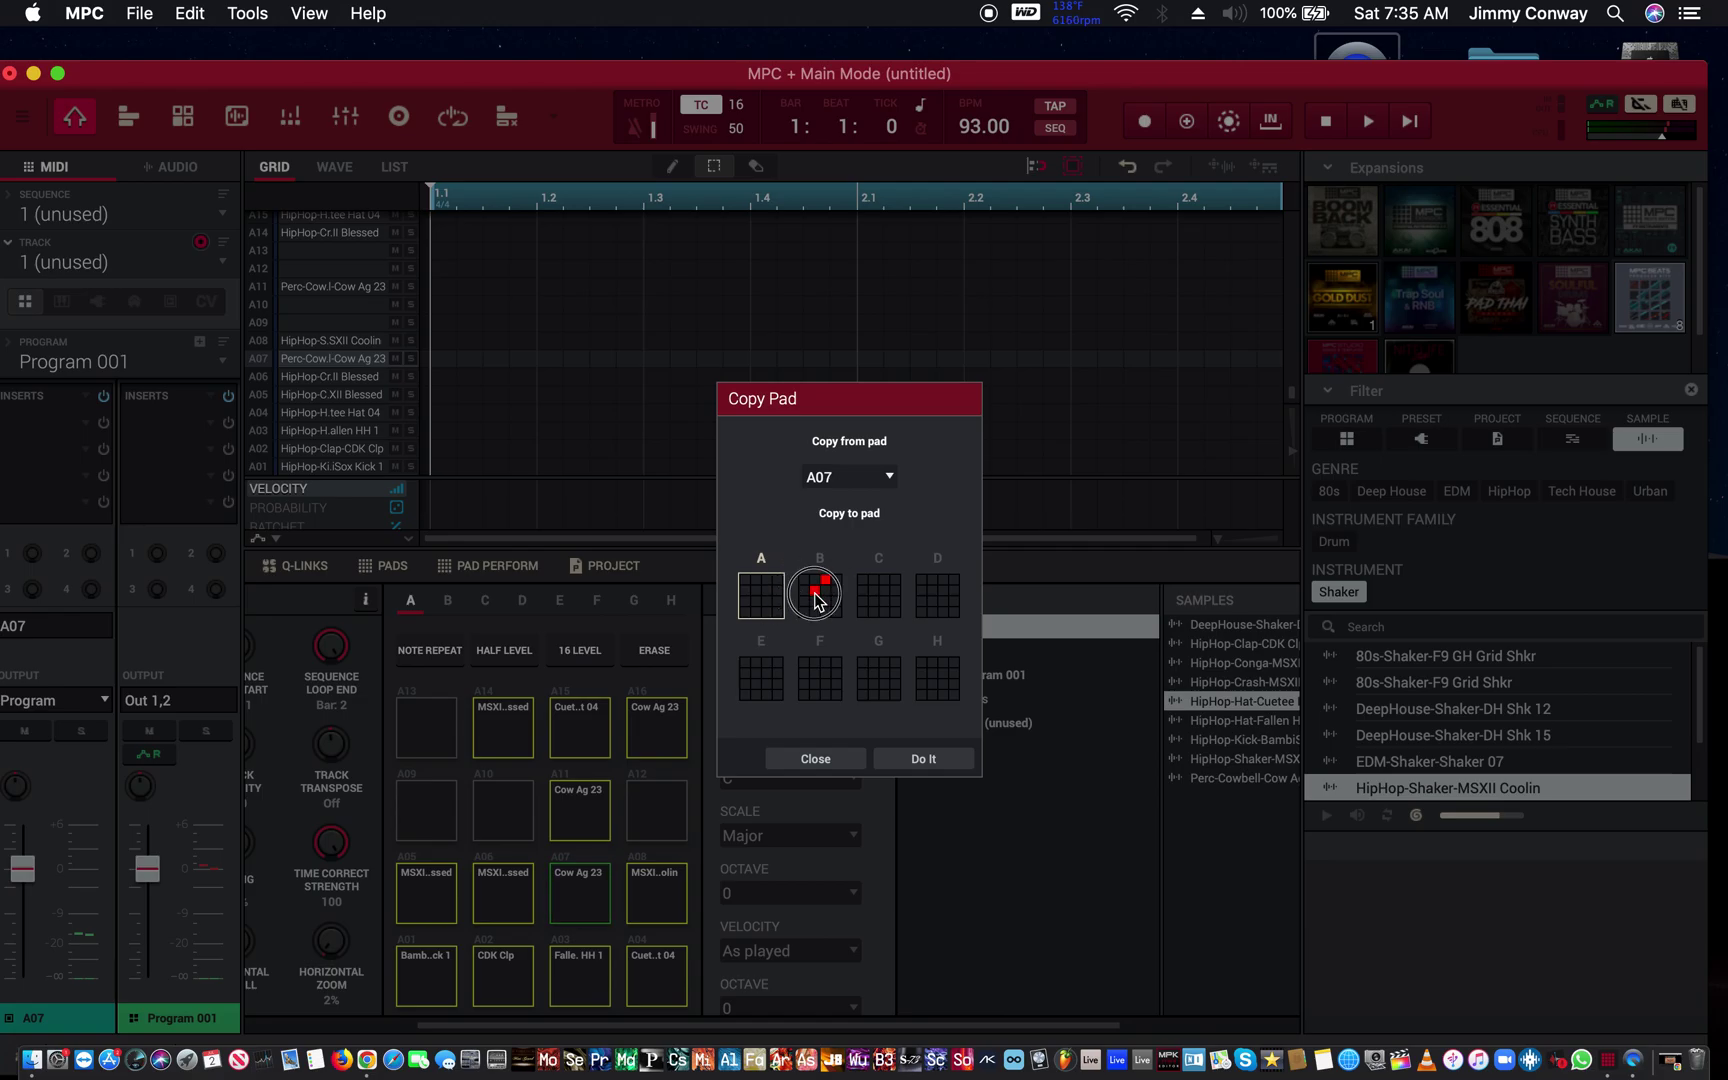
pyautogui.click(874, 600)
pyautogui.click(940, 759)
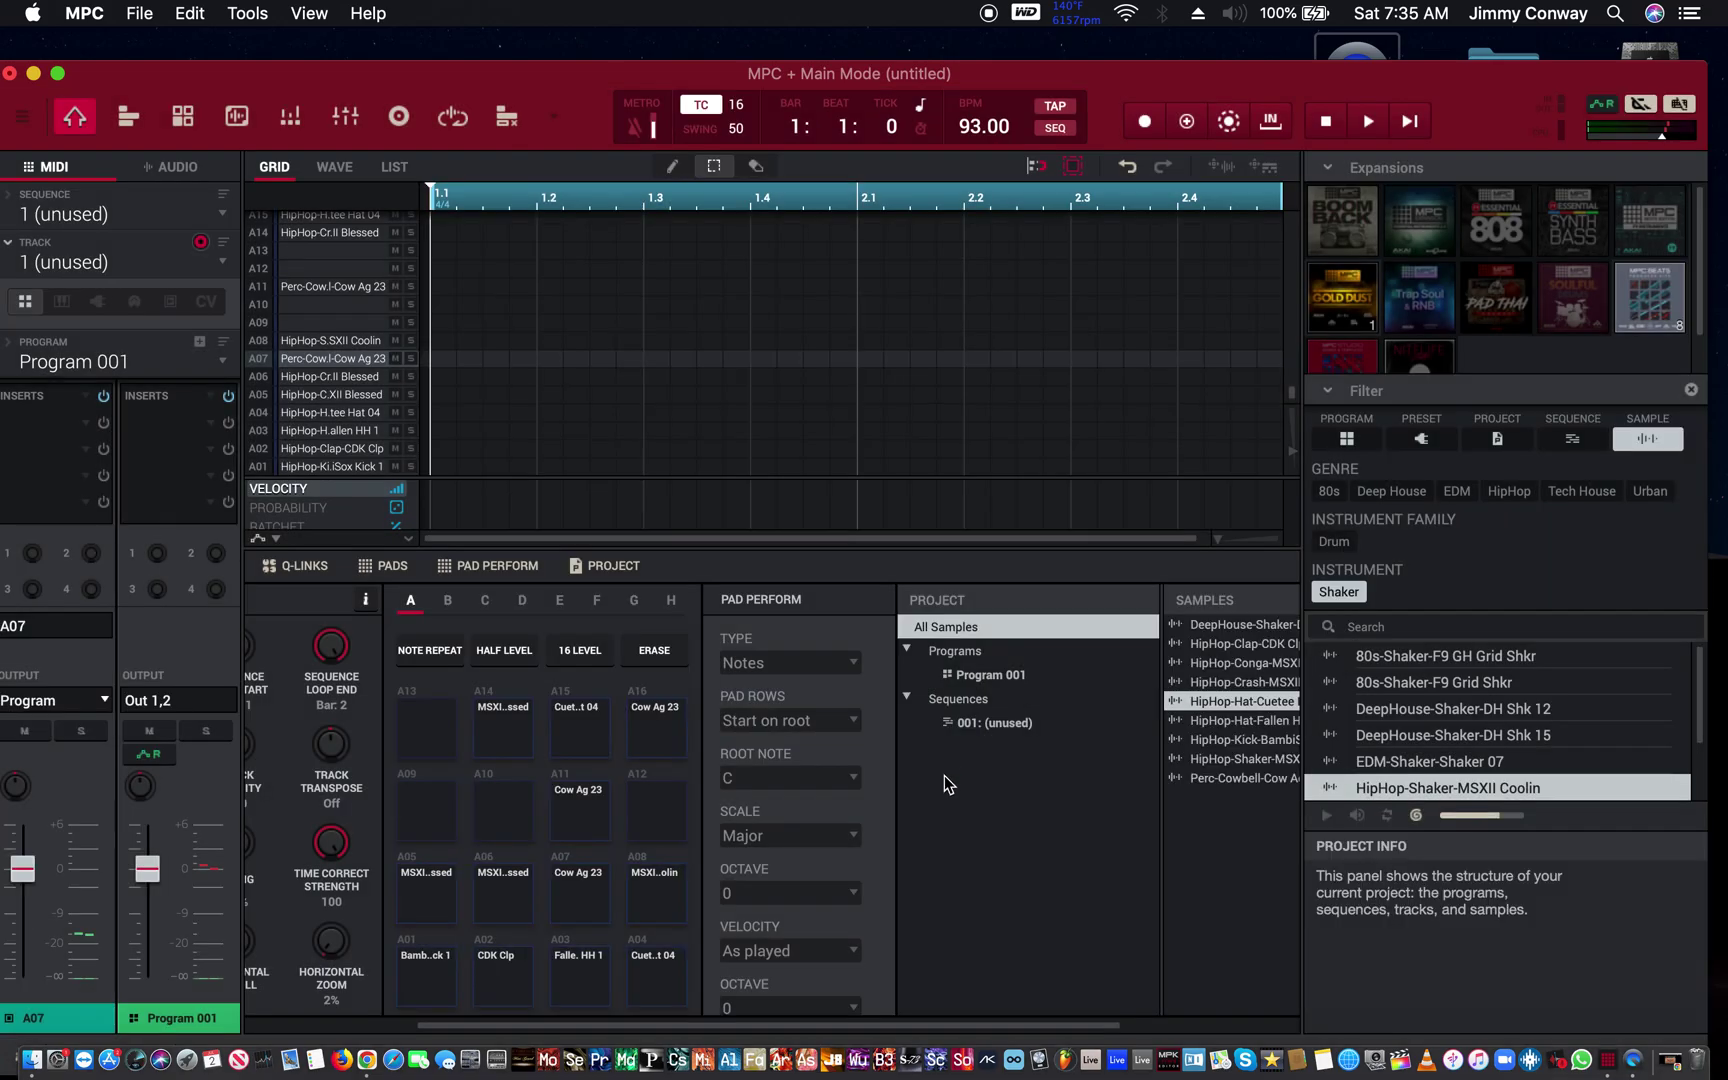